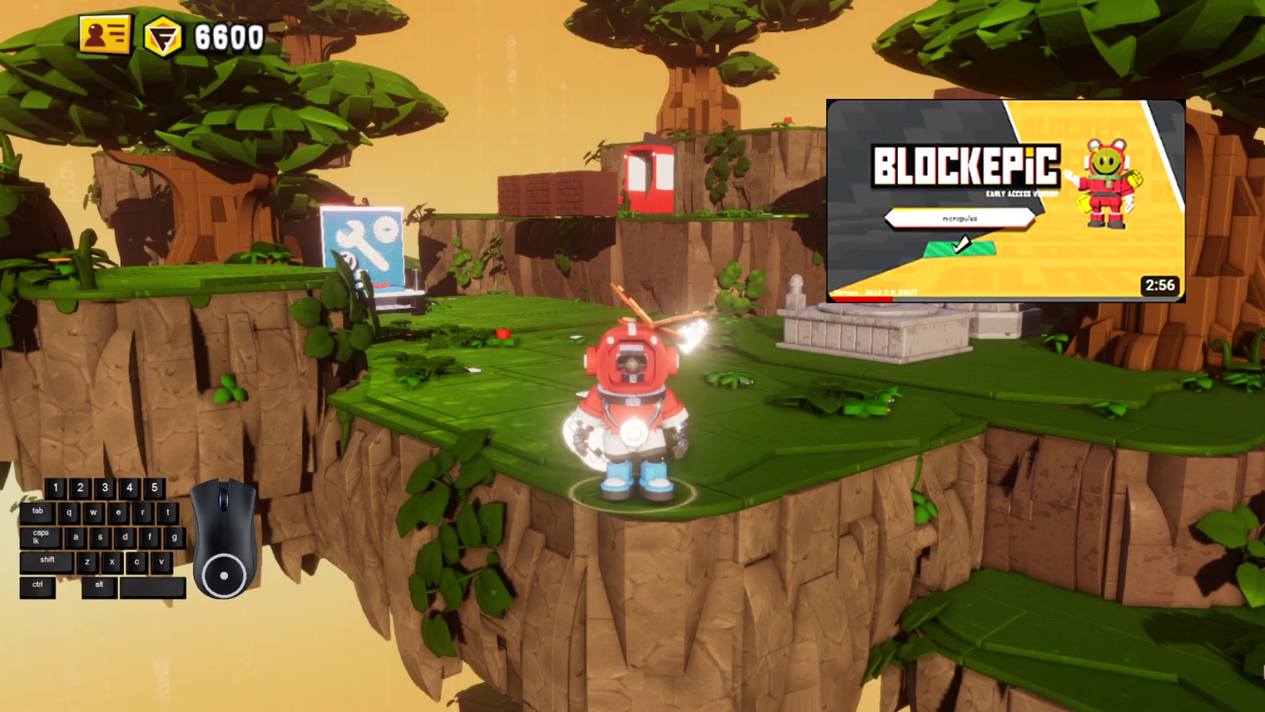
Walk the character to the workbench with the wrench board and open its Build Bricks editor
right_click(1236, 661)
key("w")
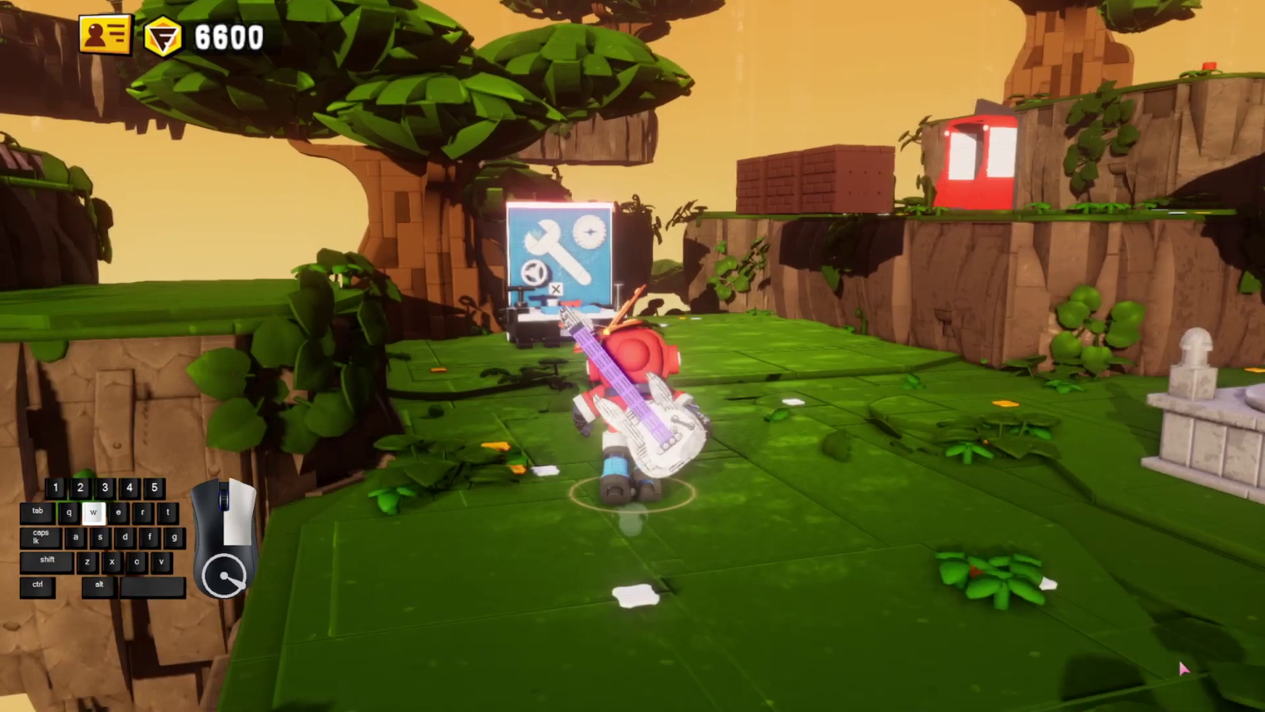
left_click_drag(1178, 657, 1146, 666)
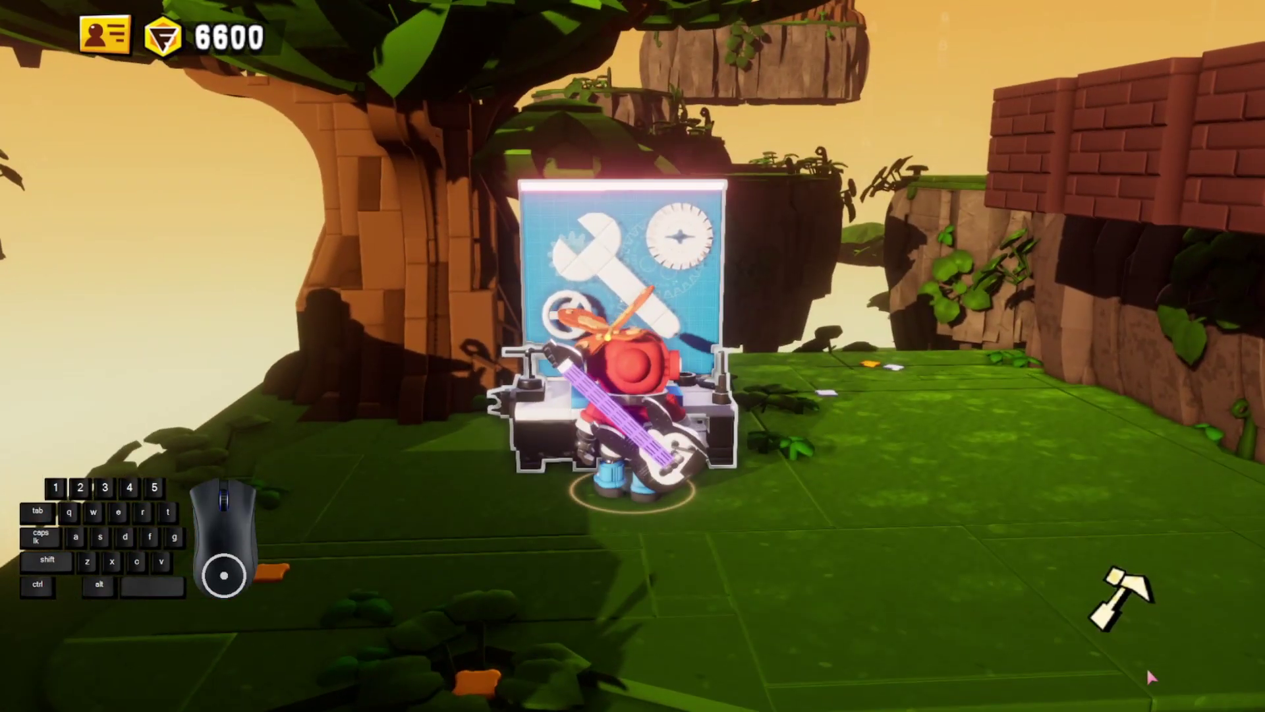
left_click(1129, 618)
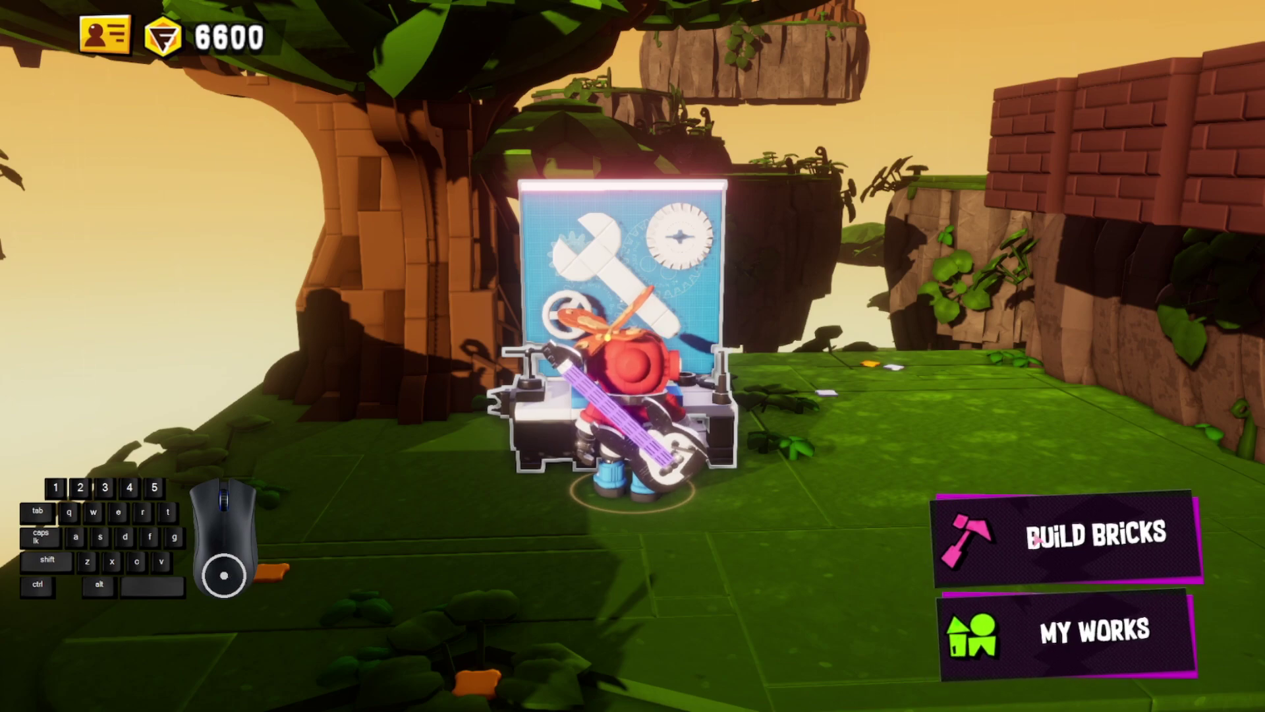
left_click(1036, 538)
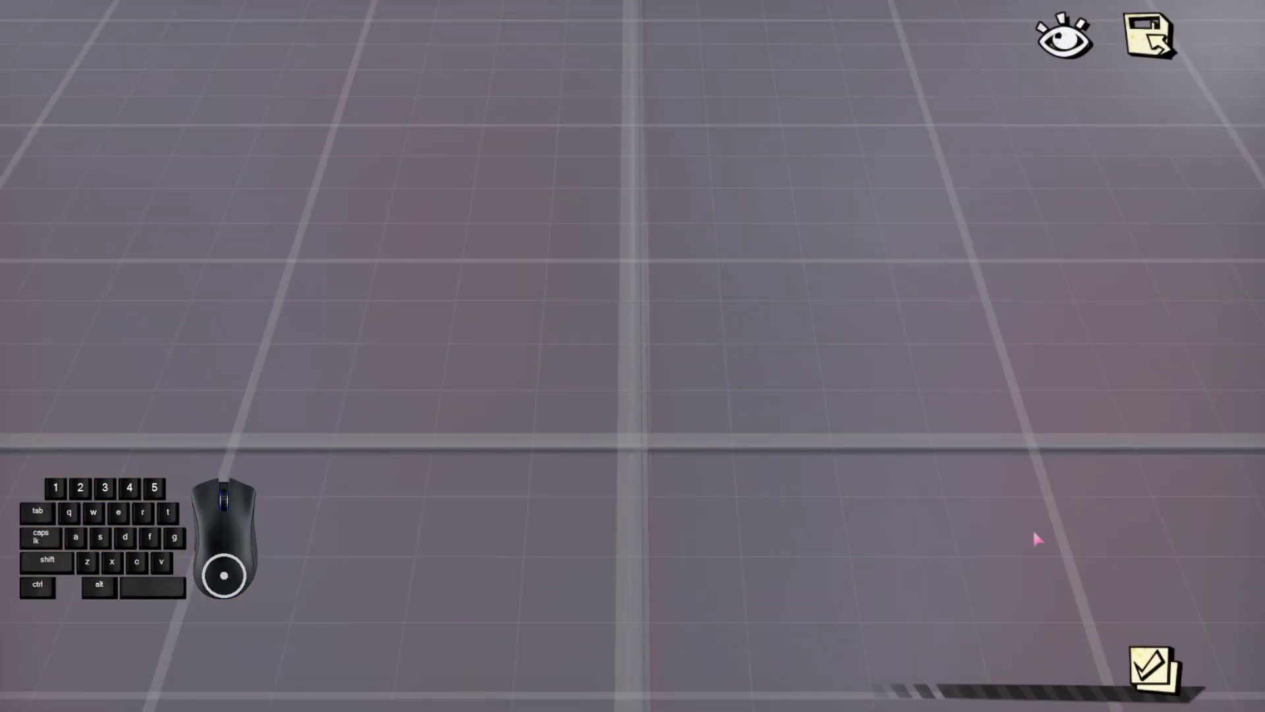
Open the brick library and look through the available shapes in the Brick category
key("Tab")
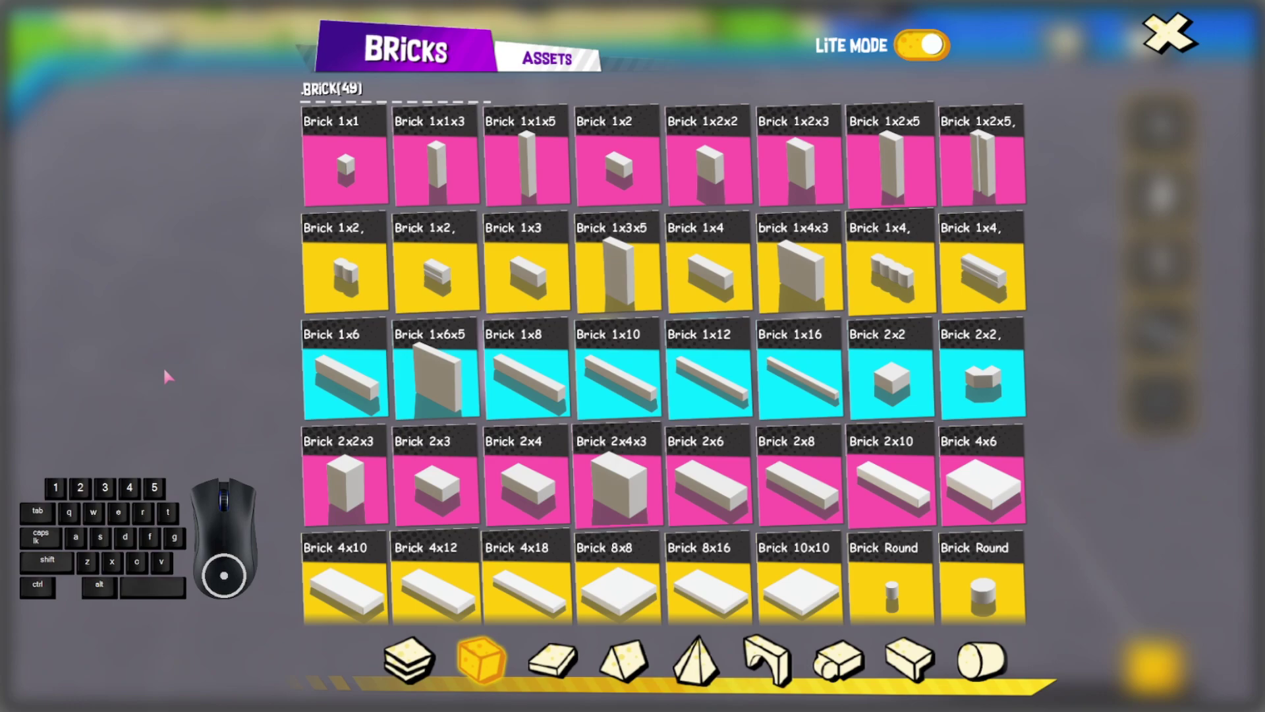
scroll(570, 553, "down", 4)
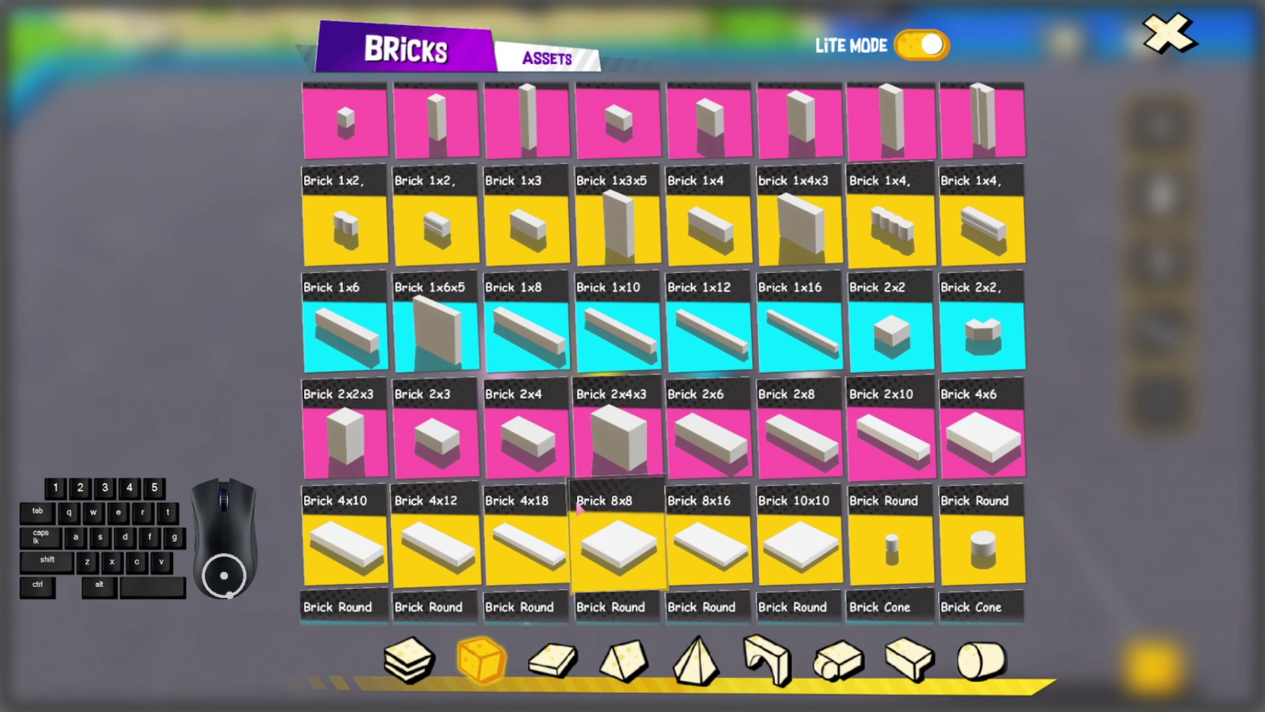
scroll(560, 573, "down", 3)
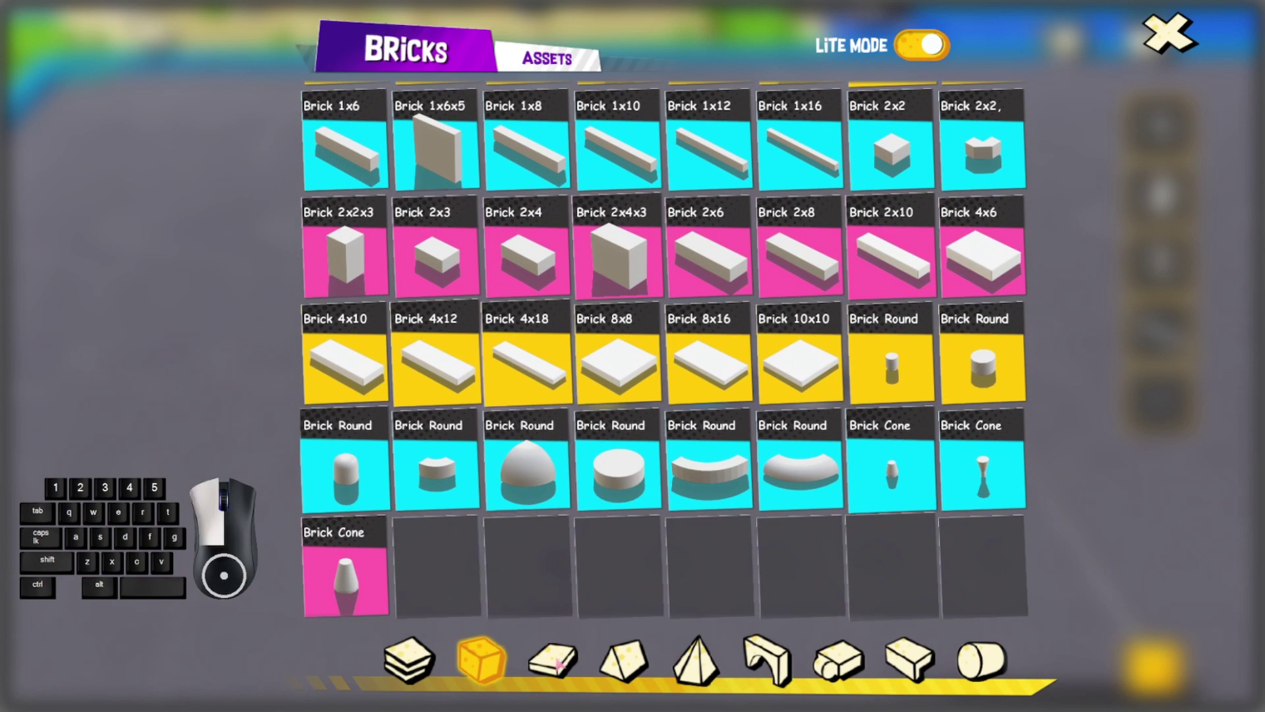
scroll(679, 532, "up", 3)
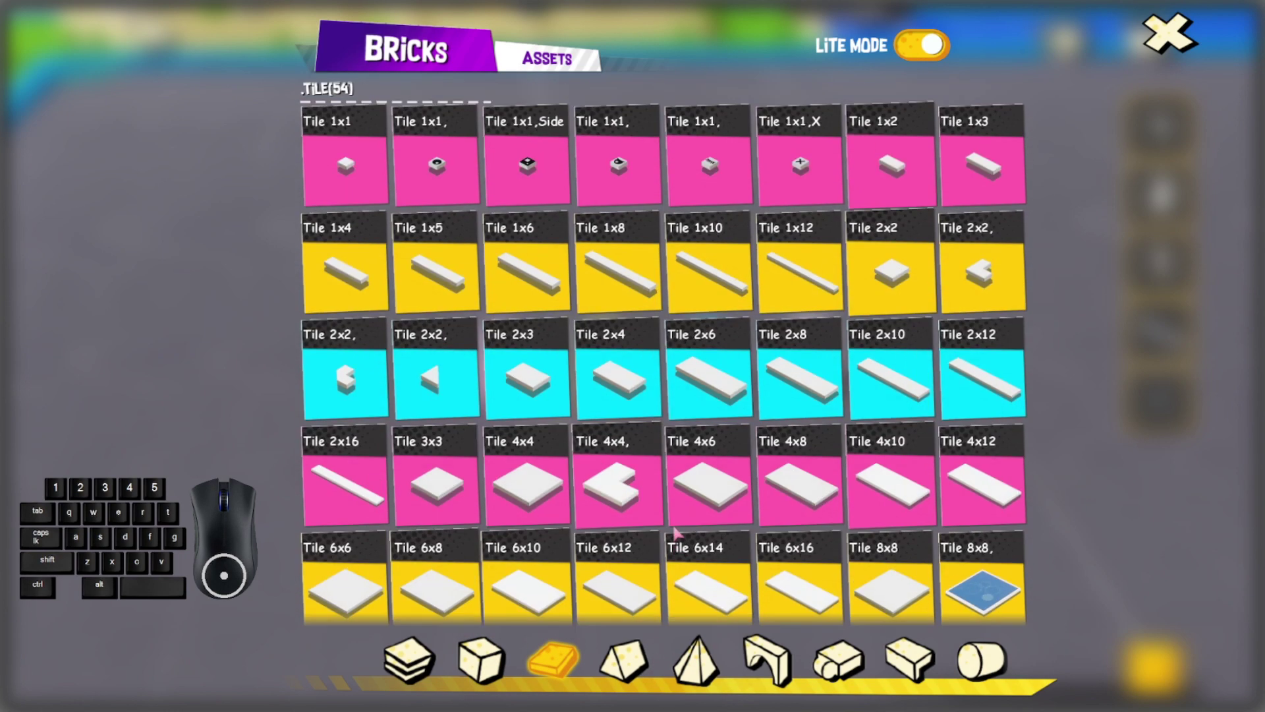
Turn off Lite Mode in the brick library and browse categories such as Bar, Slope and Brick
left_click(974, 667)
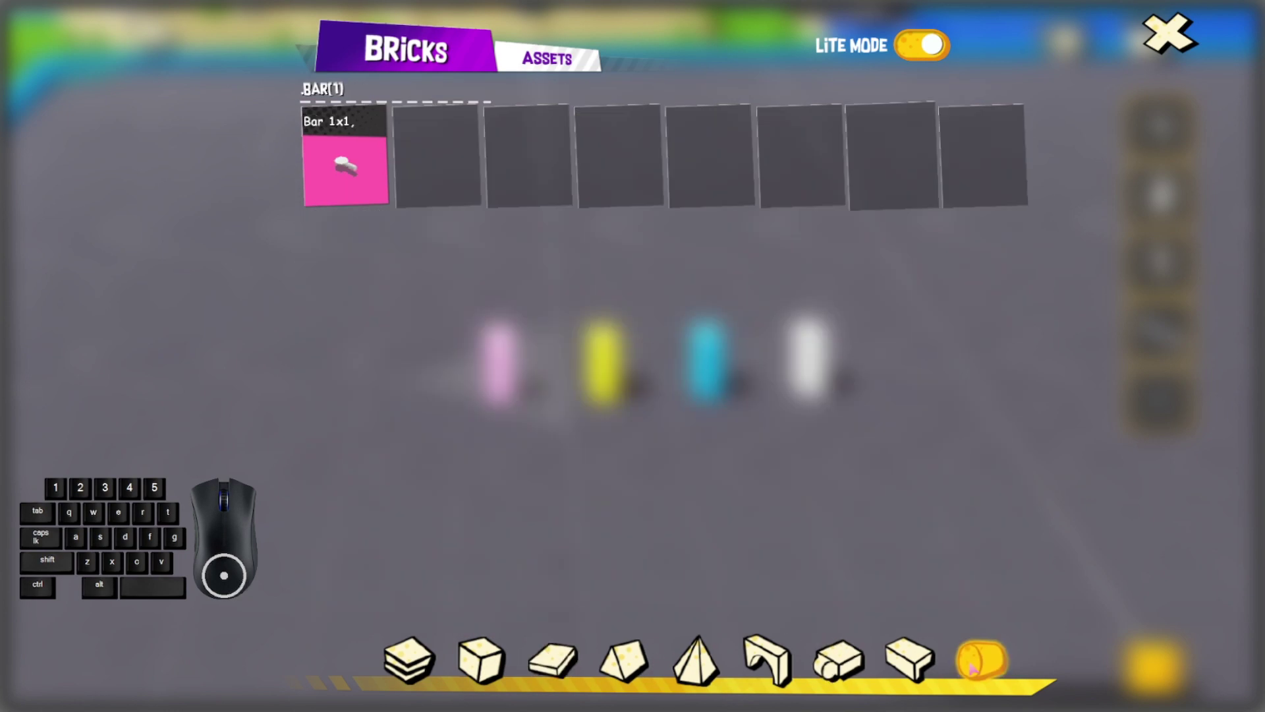
left_click(929, 52)
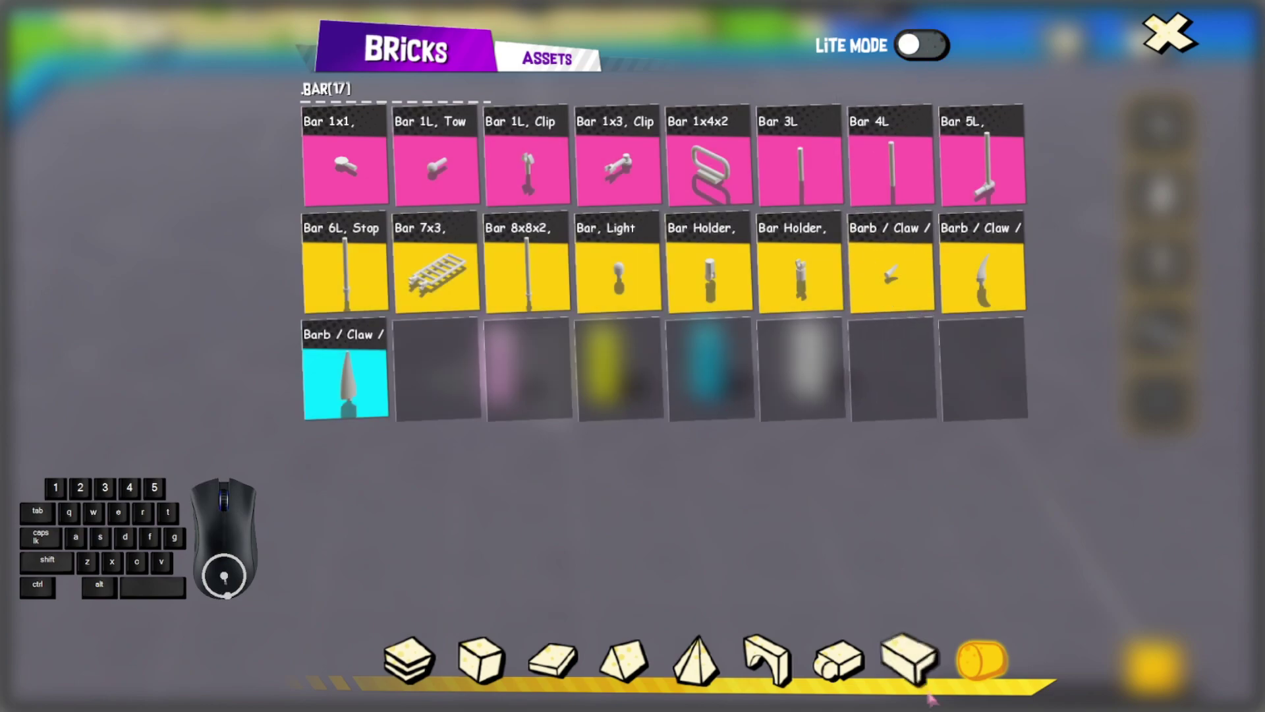
left_click(910, 661)
left_click(623, 661)
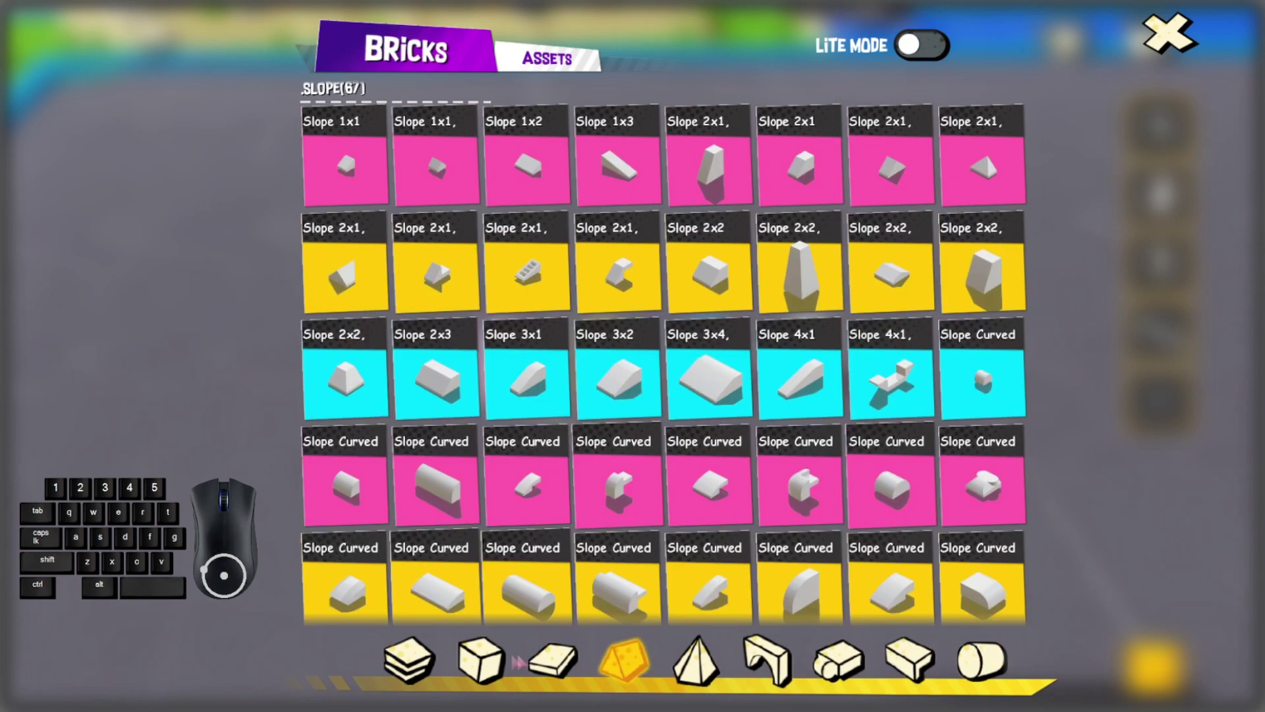
left_click(491, 665)
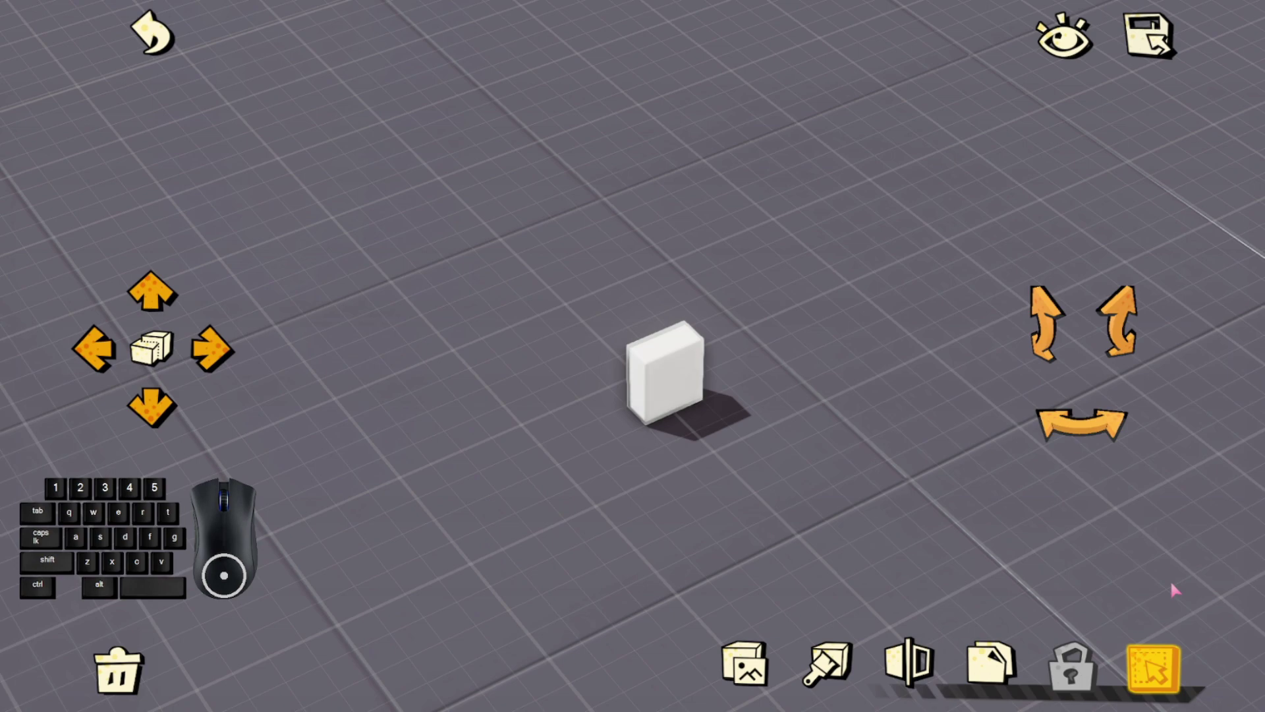
Shift the white brick several steps sideways across the grid and back in the opposite direction
left_click_drag(1172, 589, 669, 598)
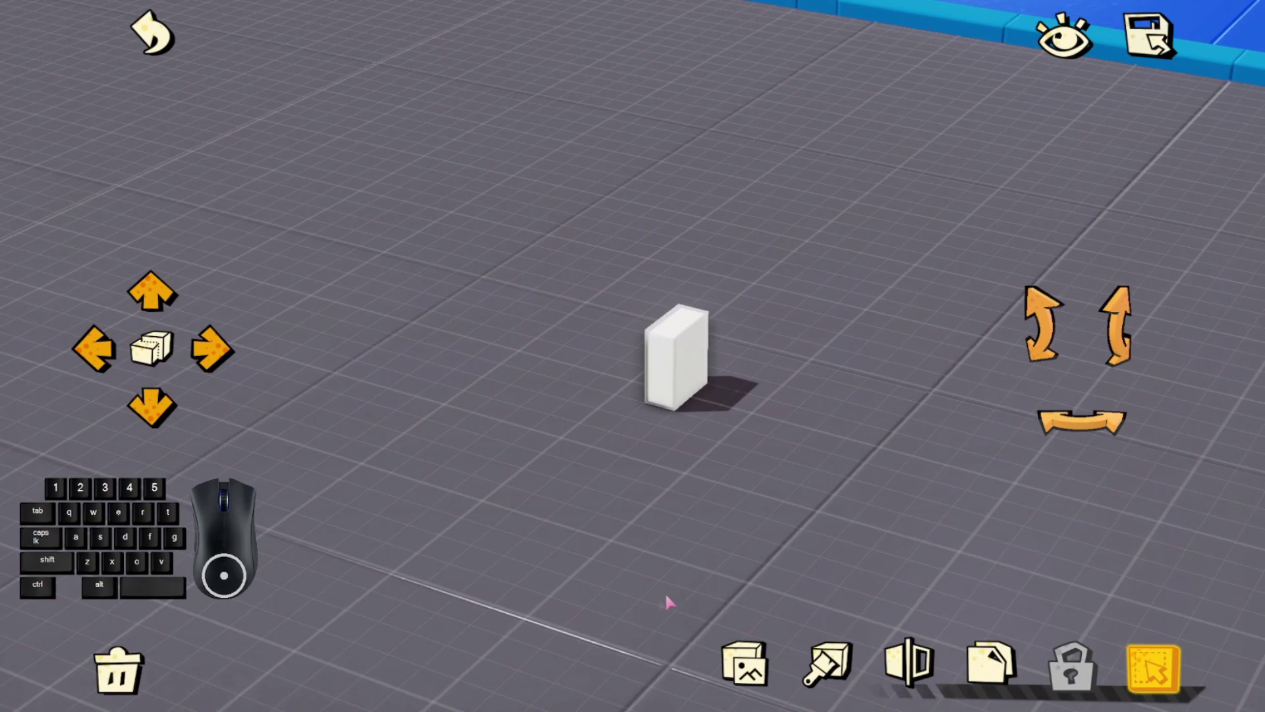
left_click(212, 350)
left_click(213, 350)
left_click(212, 349)
left_click(212, 349)
left_click(99, 353)
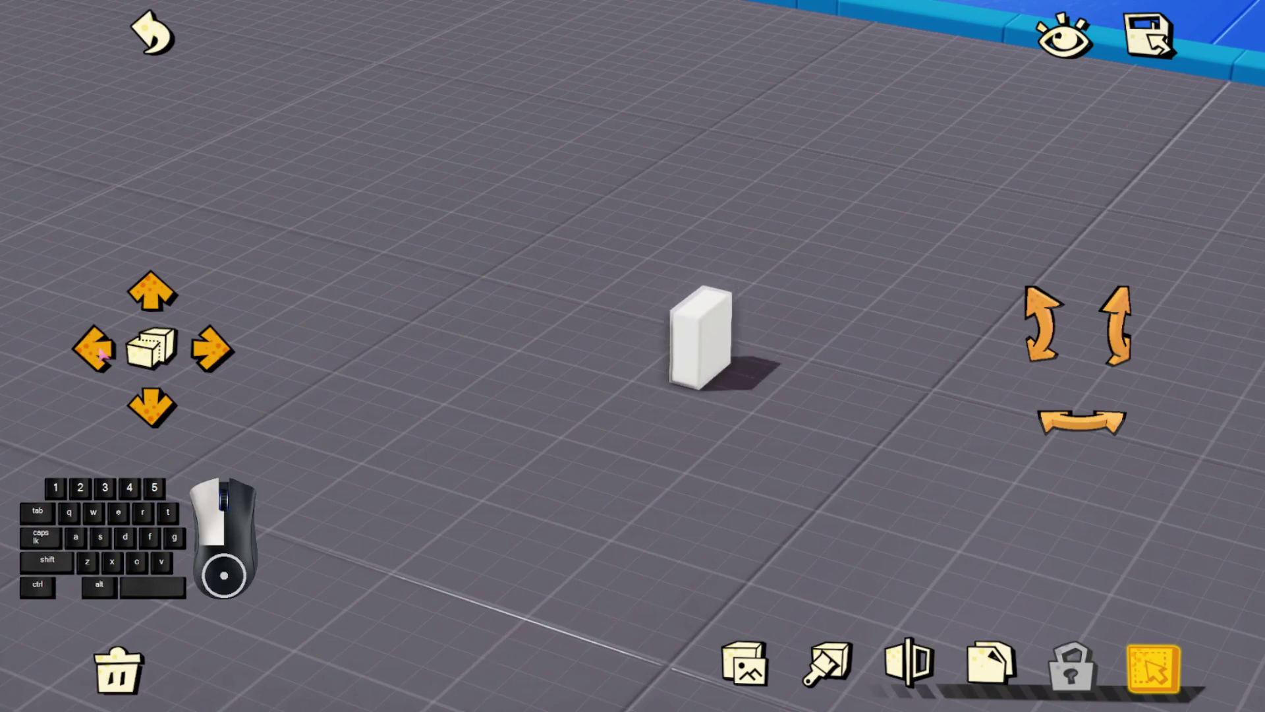
left_click(99, 352)
Raise the white brick several steps above the grid and lower it back down to the ground
left_click(149, 300)
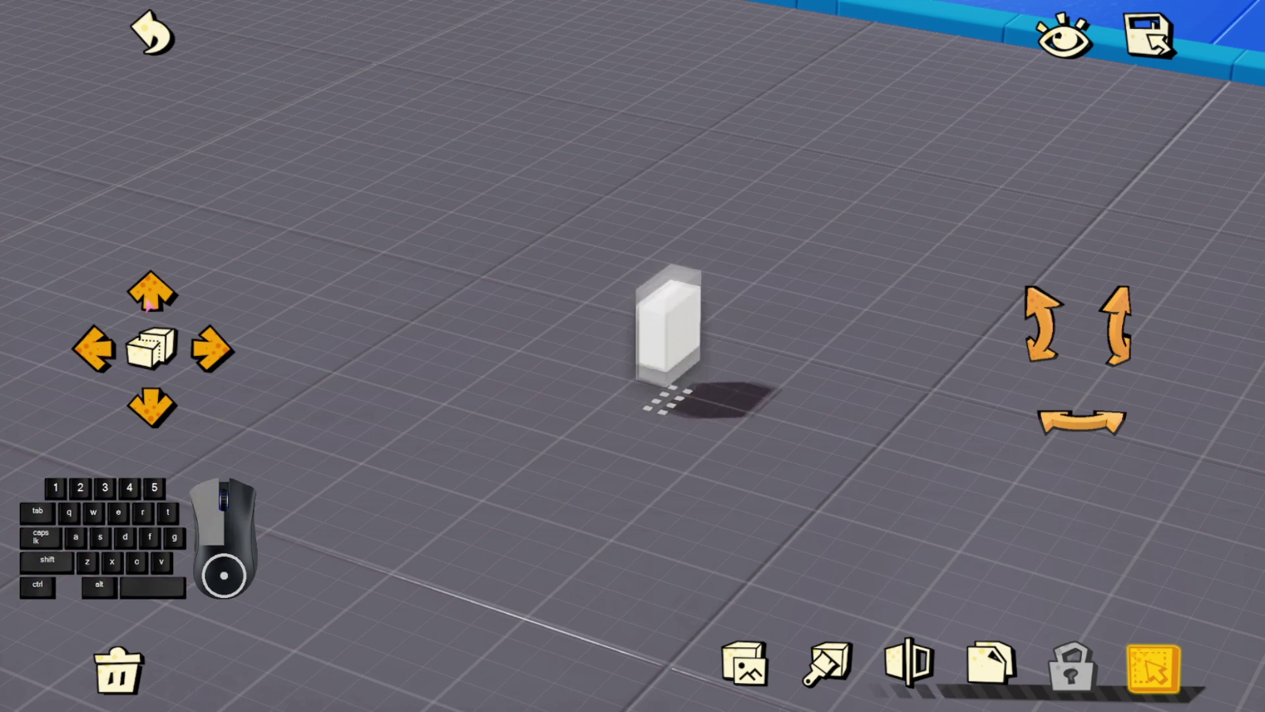
left_click(148, 301)
left_click(148, 301)
left_click(148, 301)
left_click(149, 302)
left_click(151, 403)
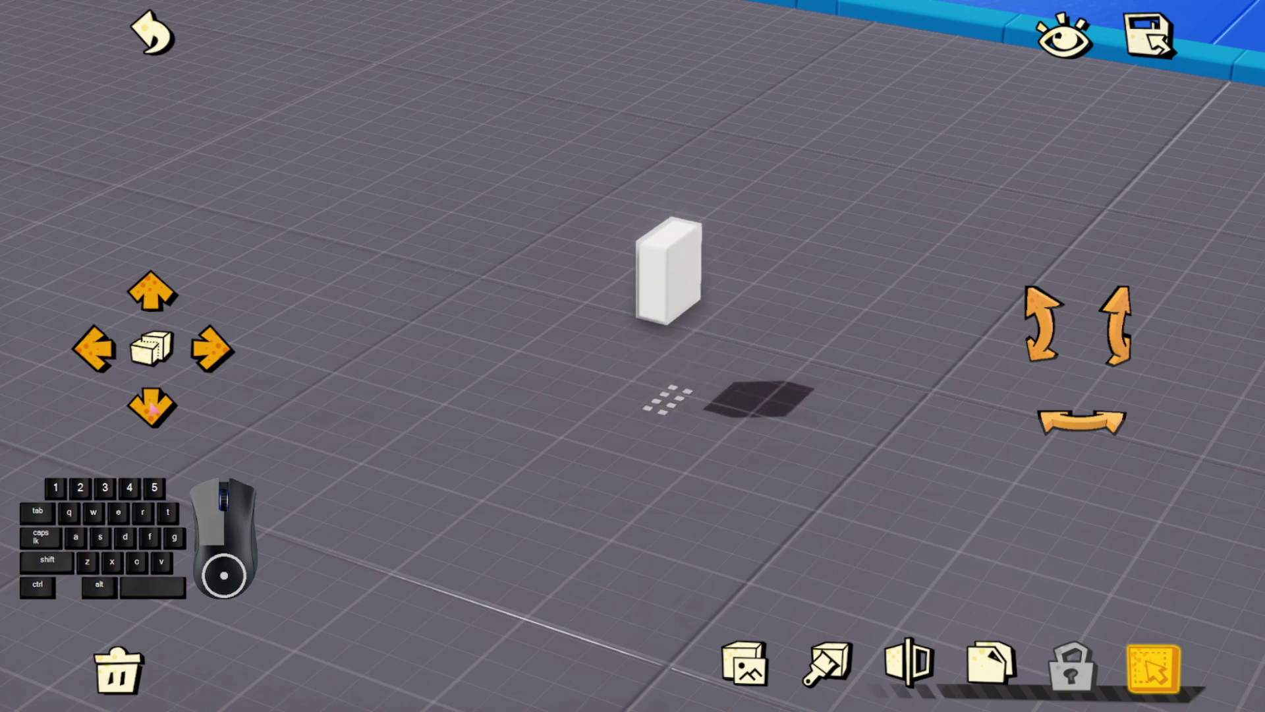
left_click(150, 403)
left_click(150, 403)
left_click(150, 404)
left_click(150, 404)
left_click(151, 403)
left_click(151, 403)
Move the white brick up and down above the grid, and shift it left and right along the ground
key("w")
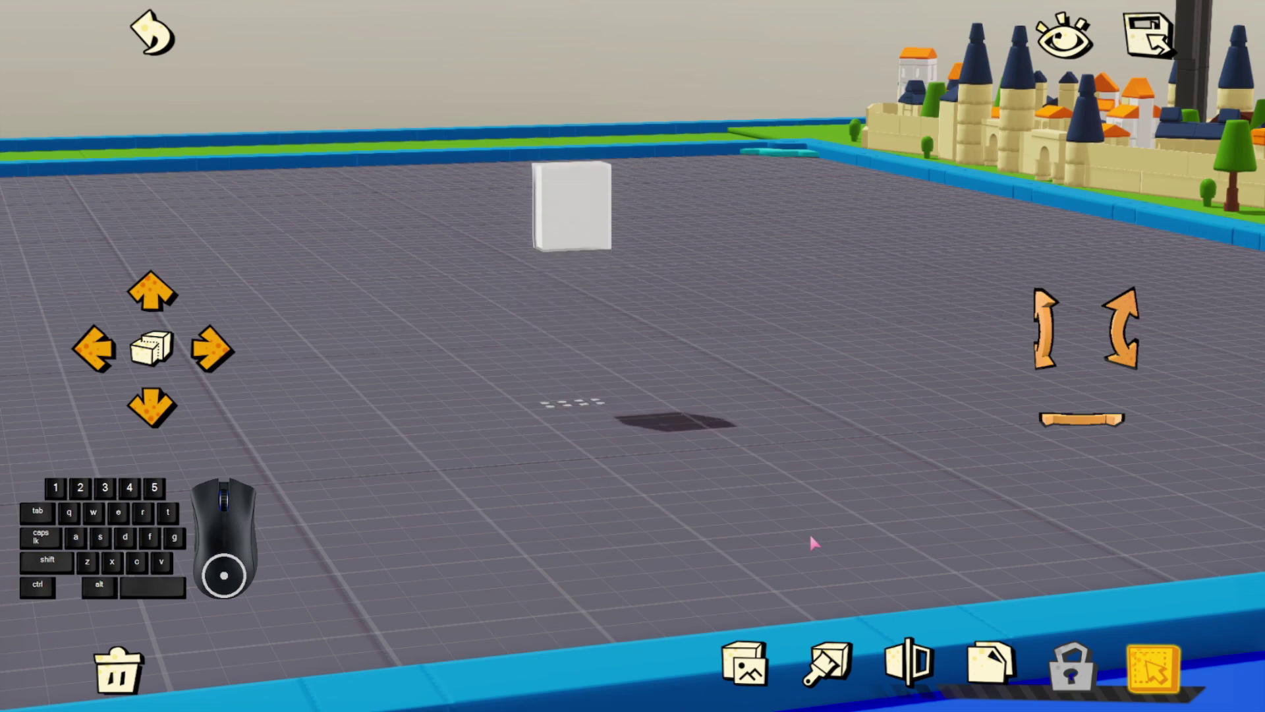
key("s")
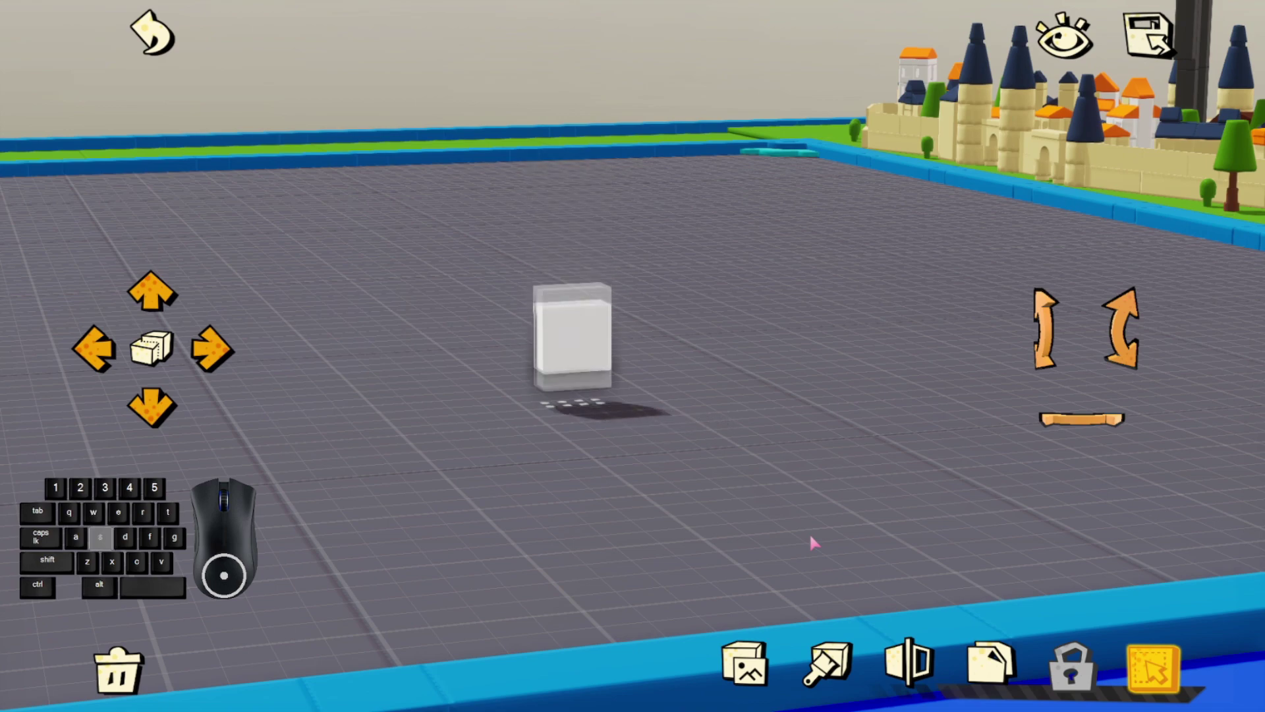
key("a")
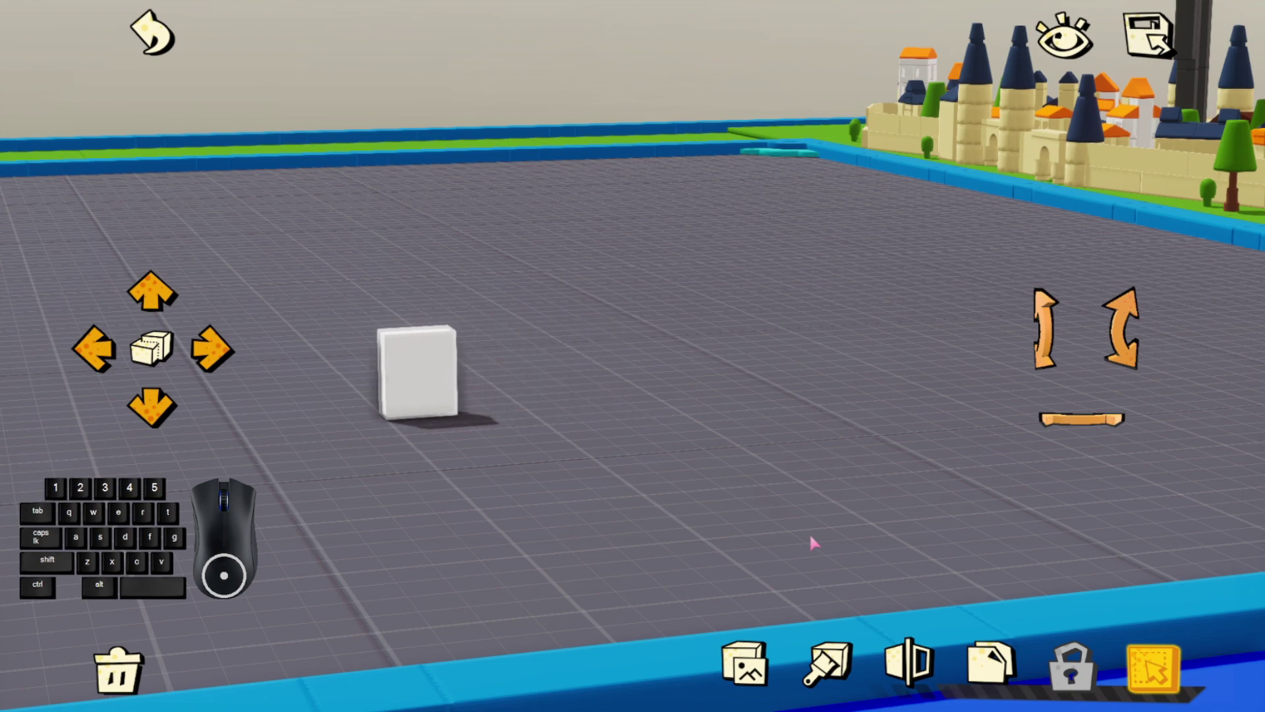
key("d")
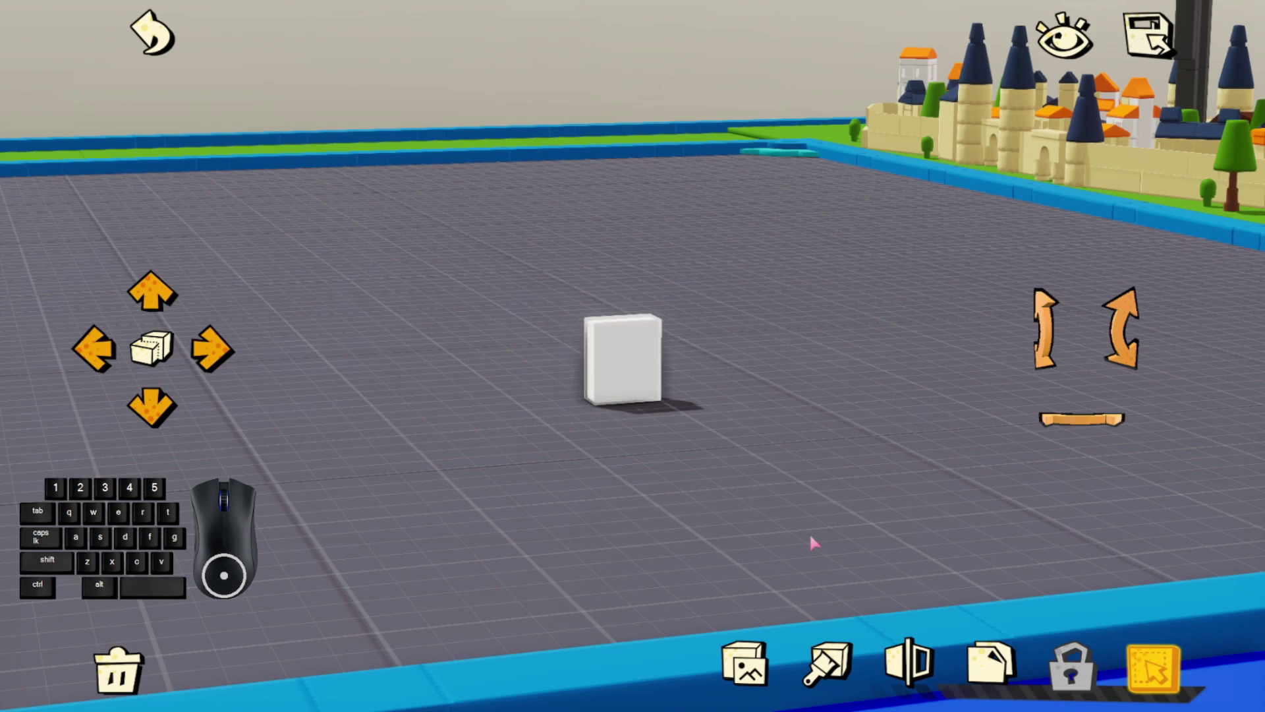
Move the low brick left into the upright brick with overlapping allowed
key("a")
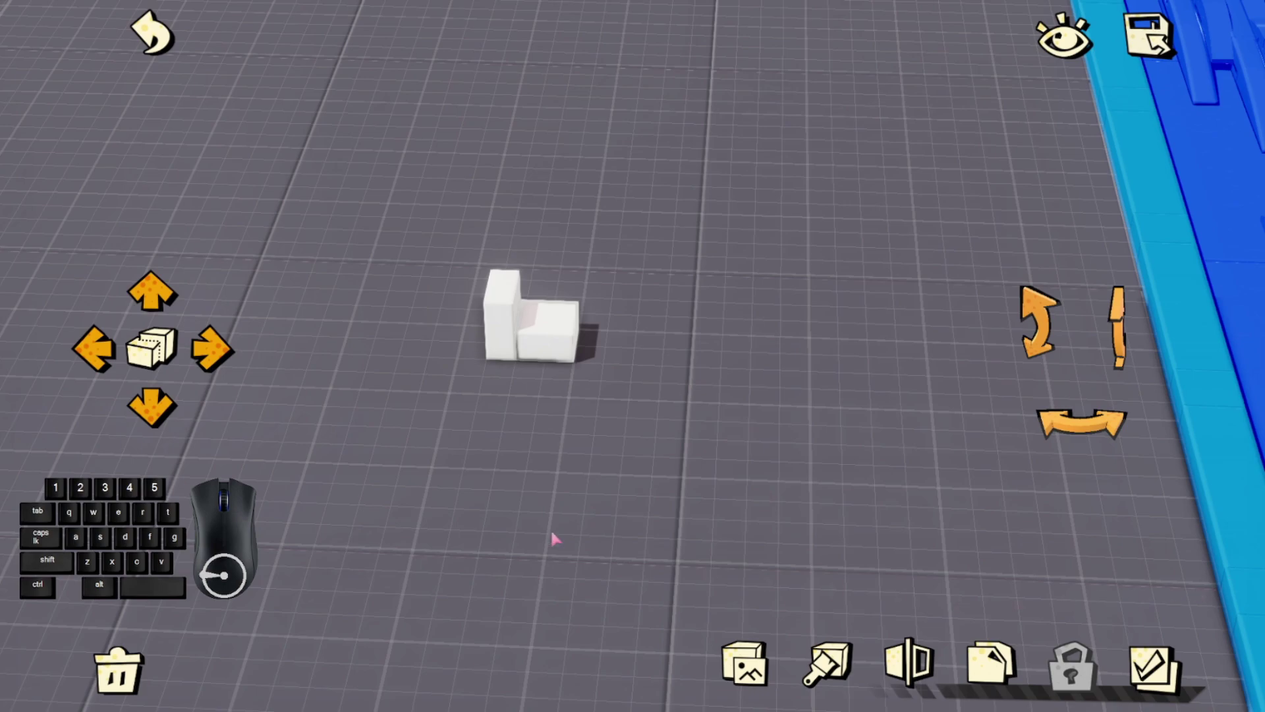
key("a")
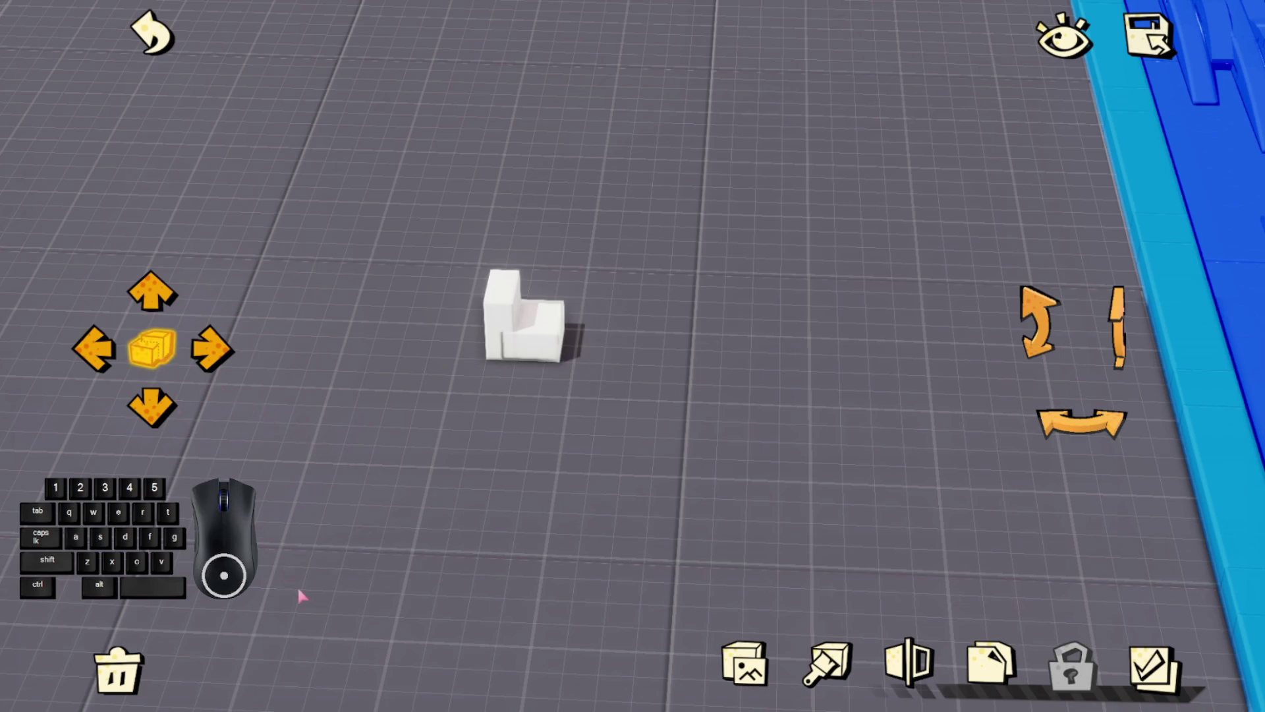
left_click_drag(392, 562, 509, 541)
key("a")
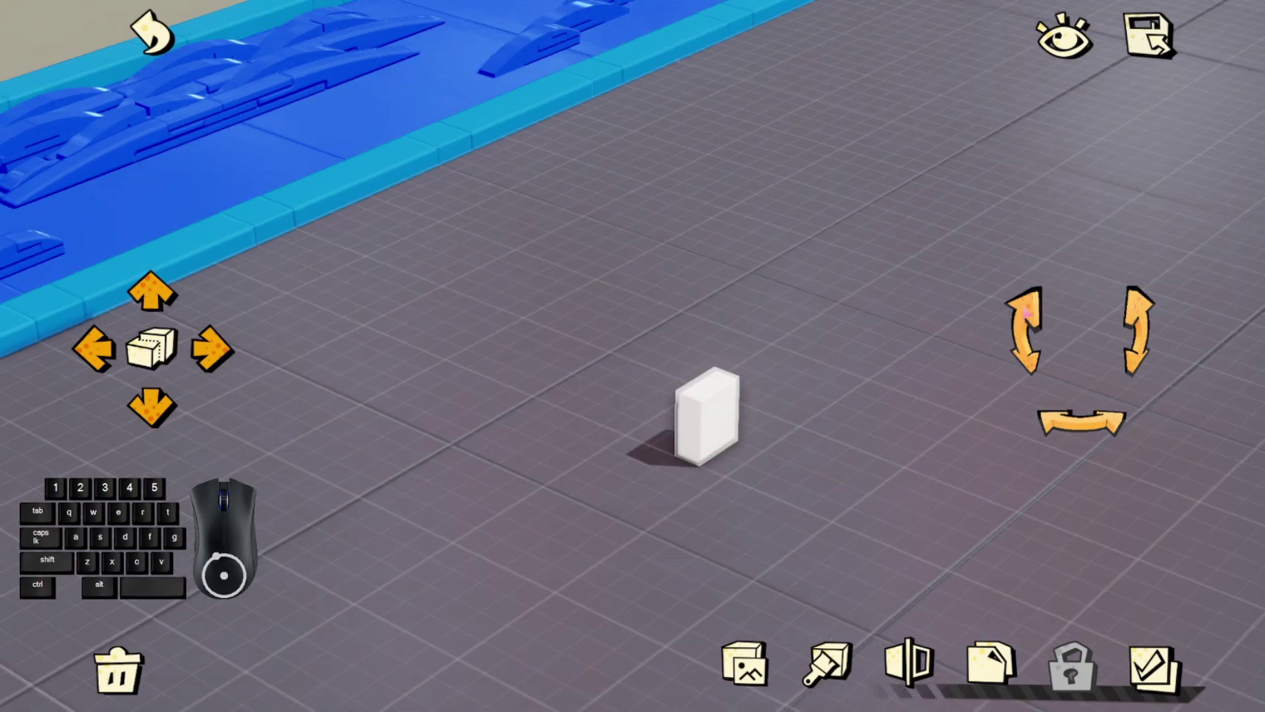
Rotate the white brick back and forth around its different axes
left_click(1026, 314)
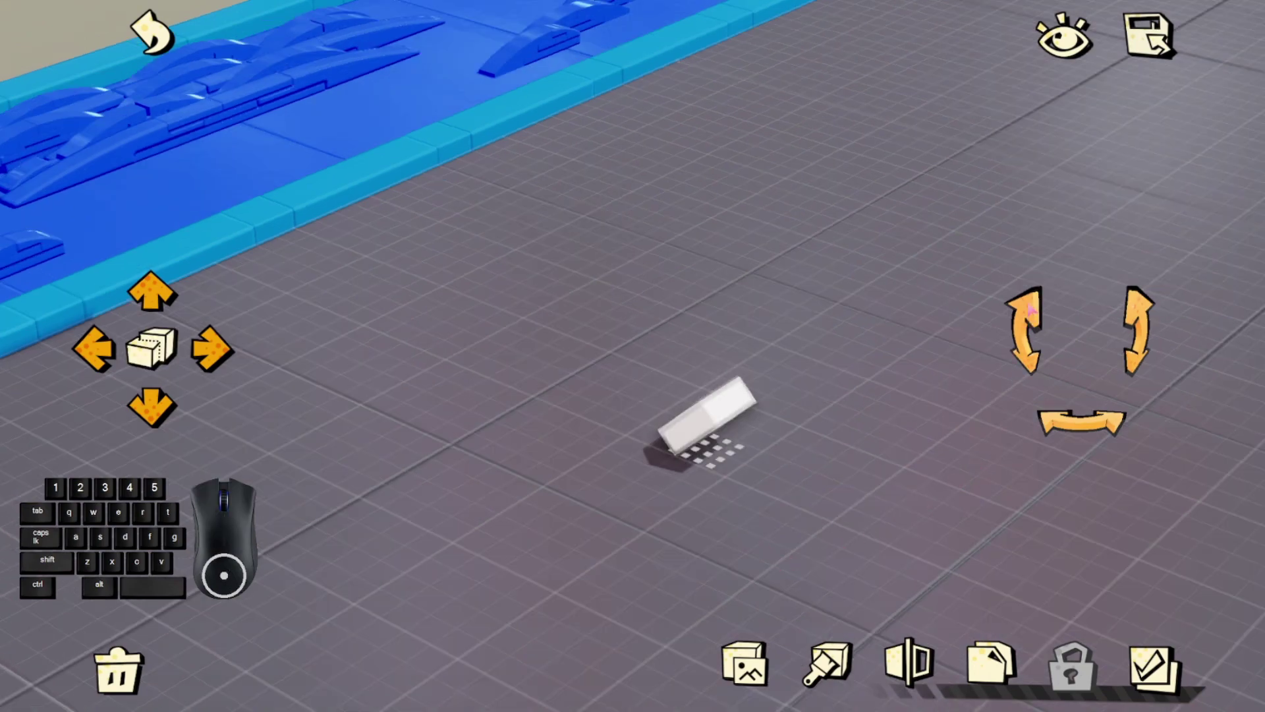
left_click(1113, 421)
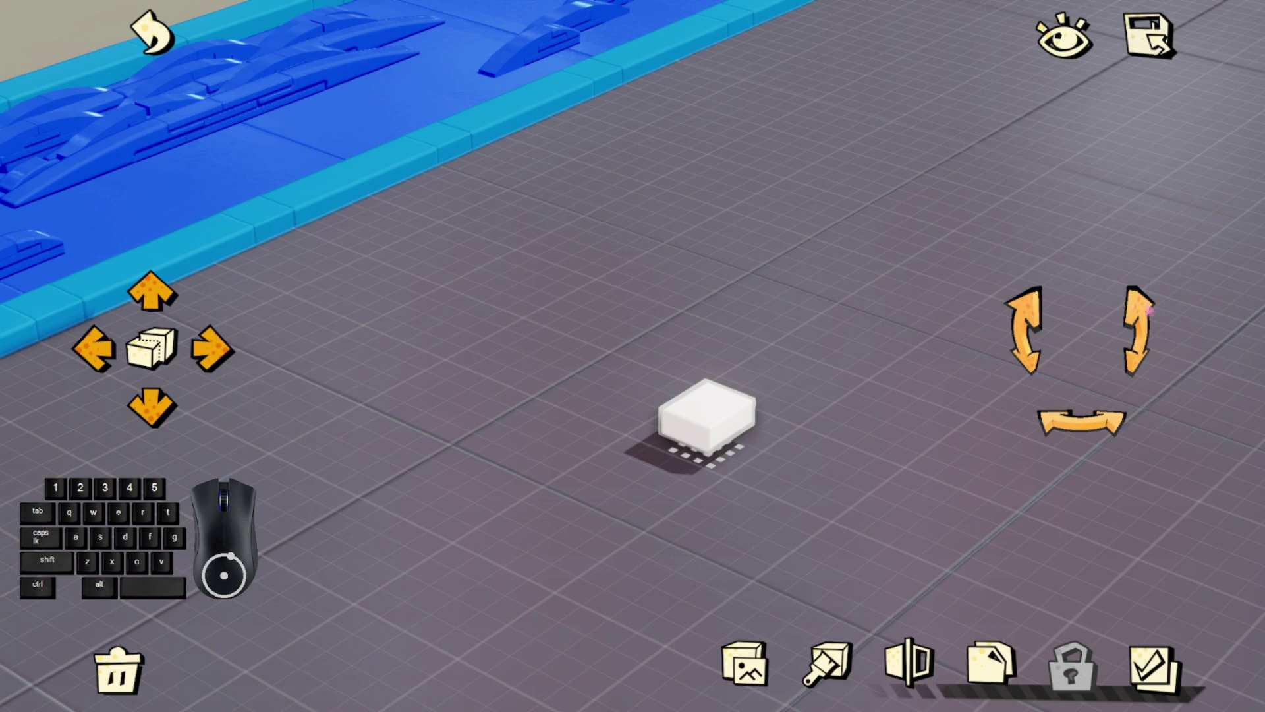
left_click(1149, 308)
key("r")
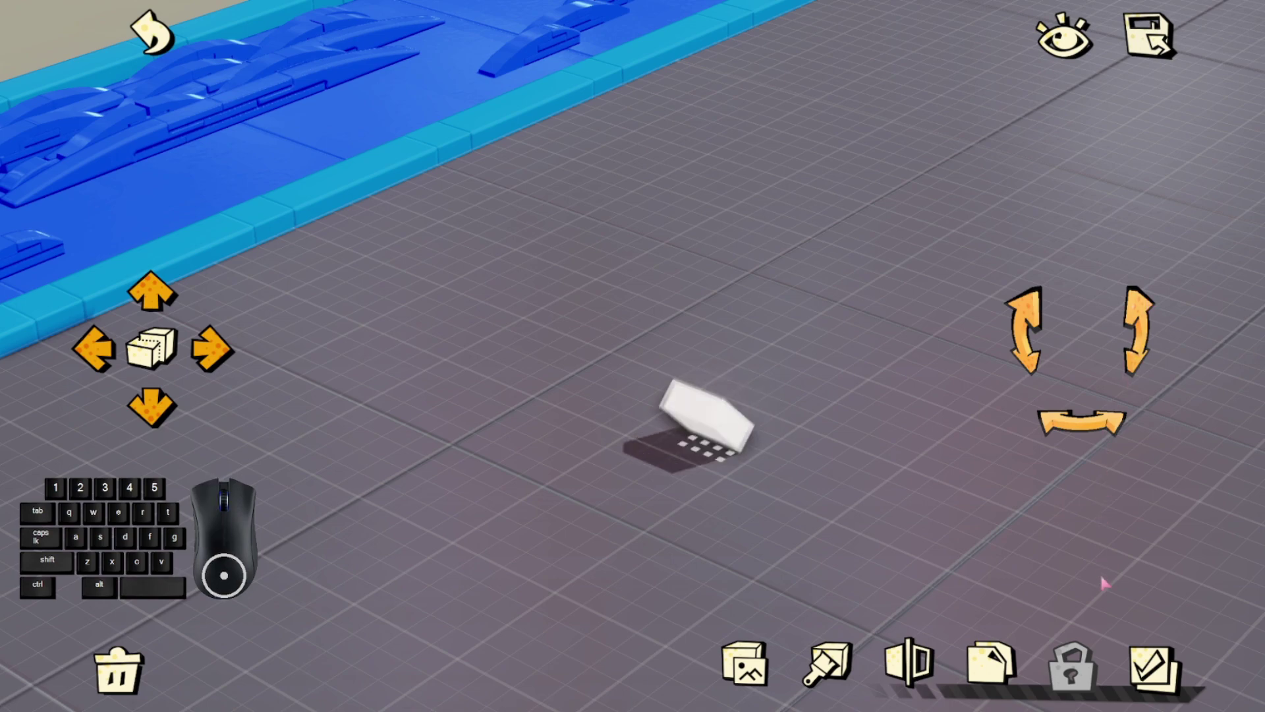
key("e")
key("e")
key("r")
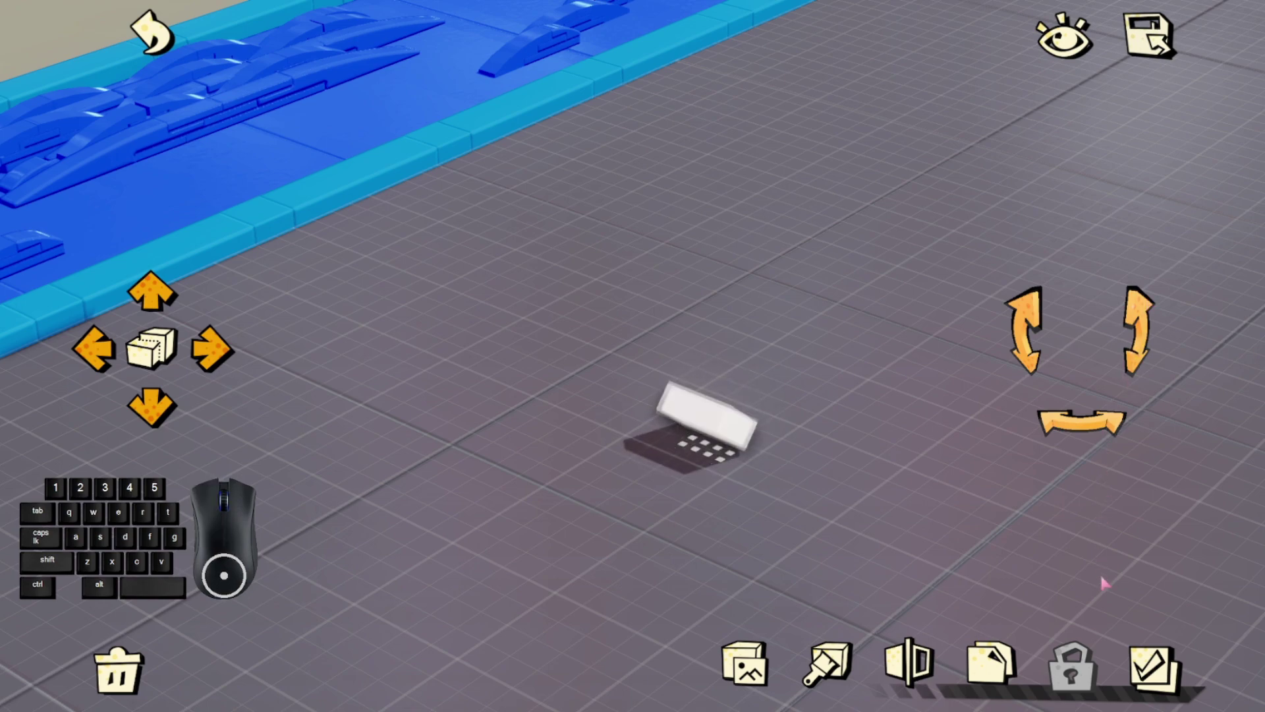
key("f")
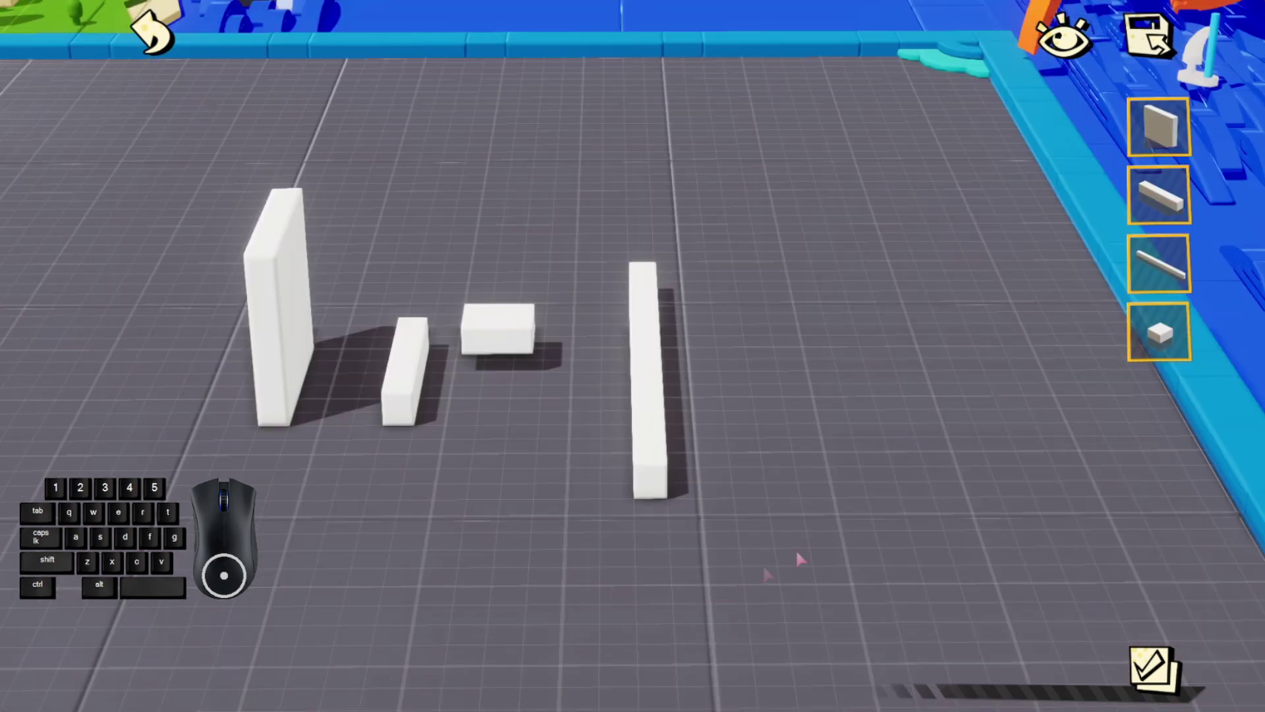
Place another small square brick, tall panel brick and medium-length beam from the recently used bricks
left_click(1146, 346)
left_click(1153, 188)
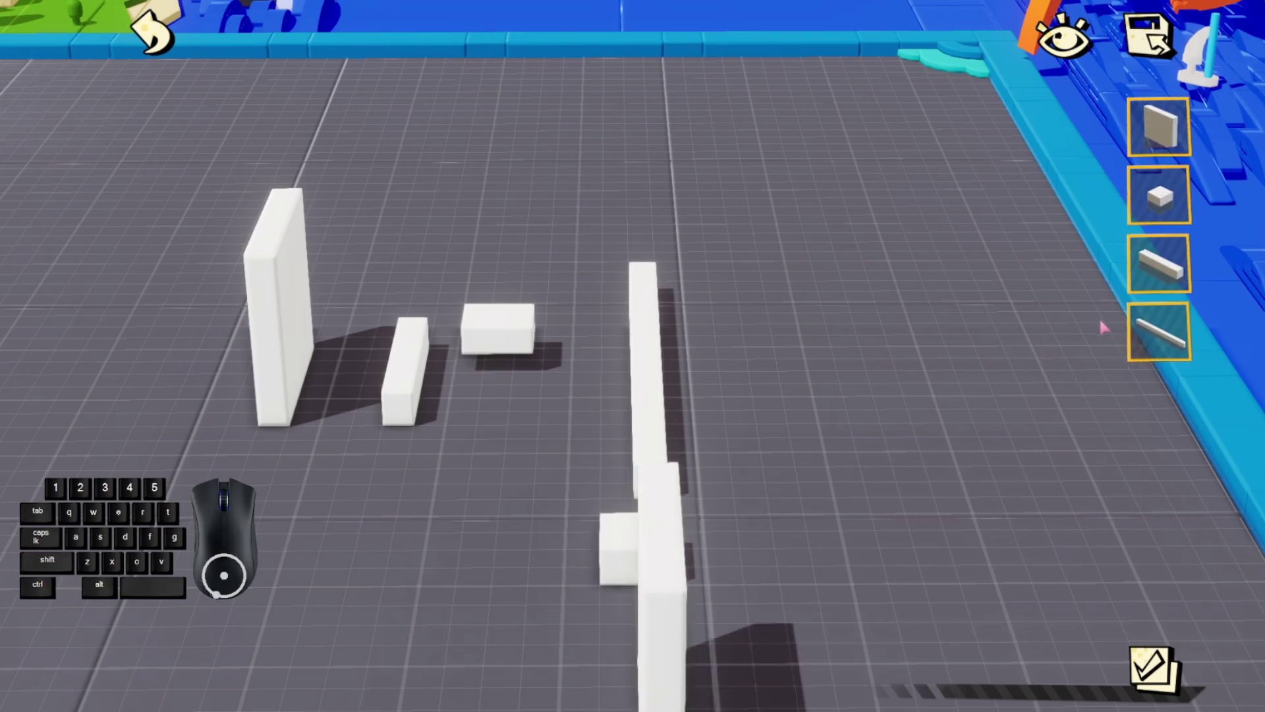
left_click(1164, 273)
Delete the tall panel brick standing beside the beam and the flat brick
left_click_drag(882, 455, 562, 415)
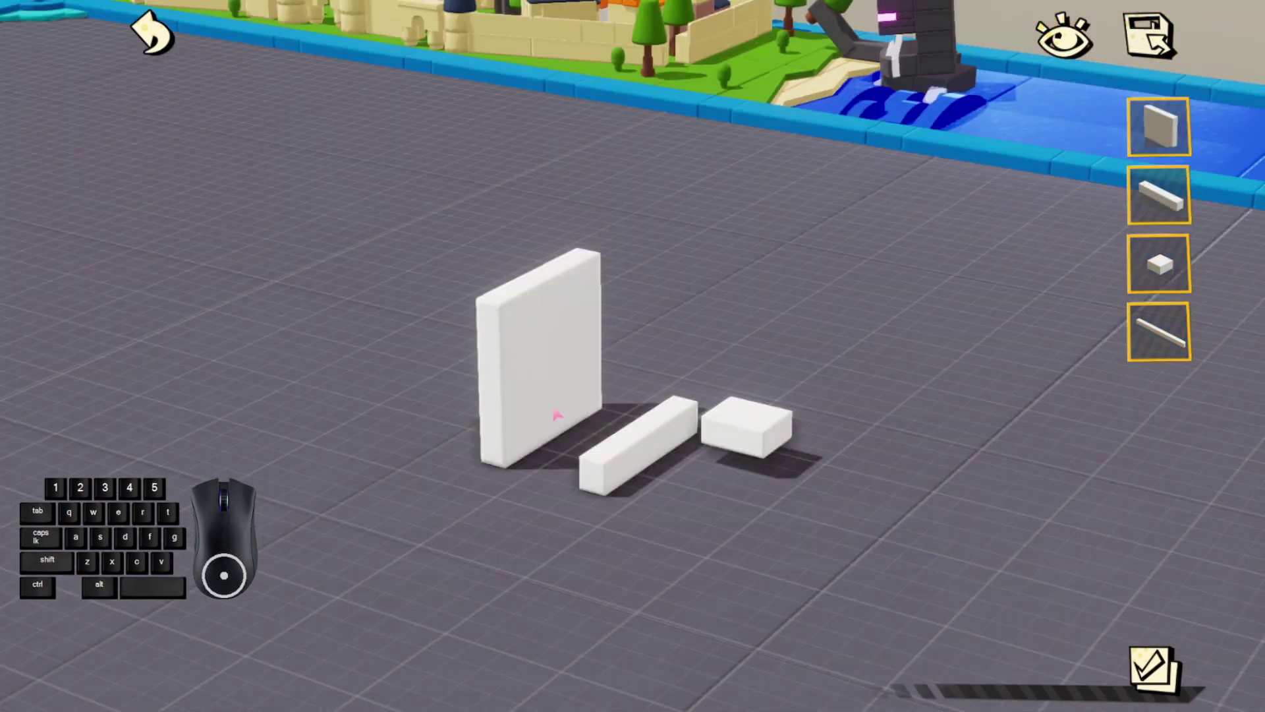
left_click(561, 415)
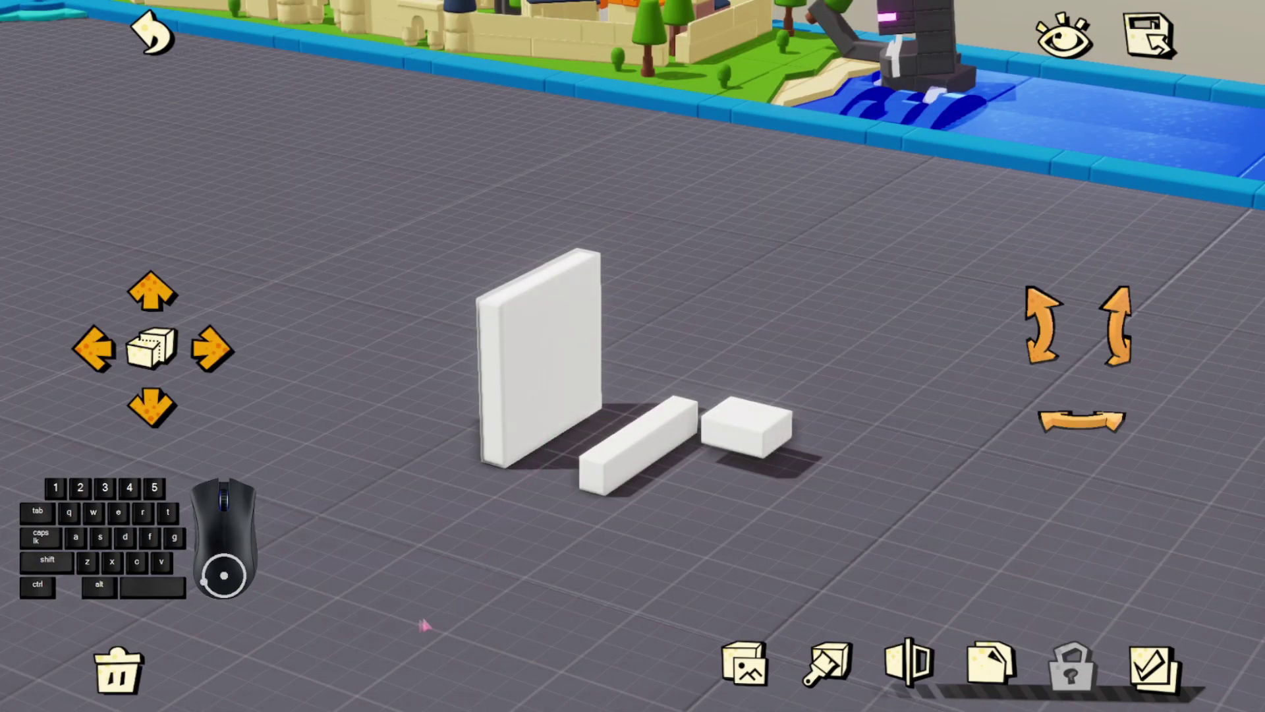
left_click(117, 671)
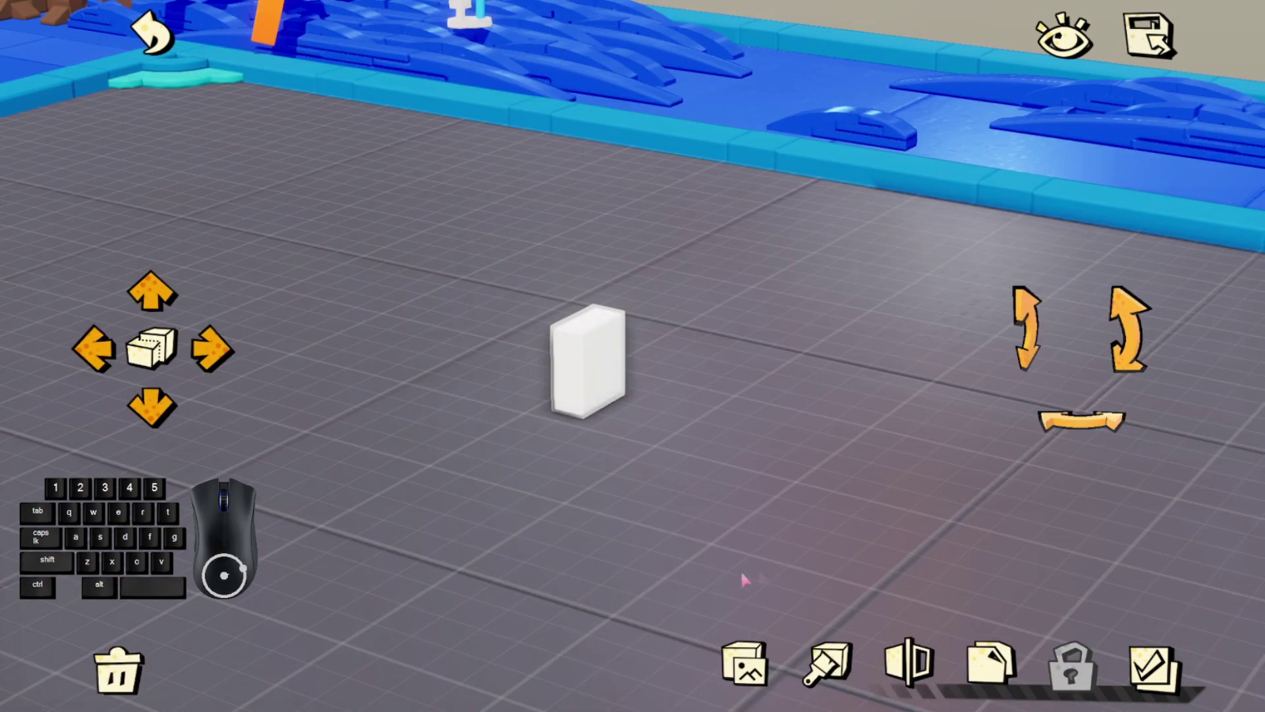
Paint the white brick with the Fabric3 material and one of its light orange-tan preset colours
left_click(829, 661)
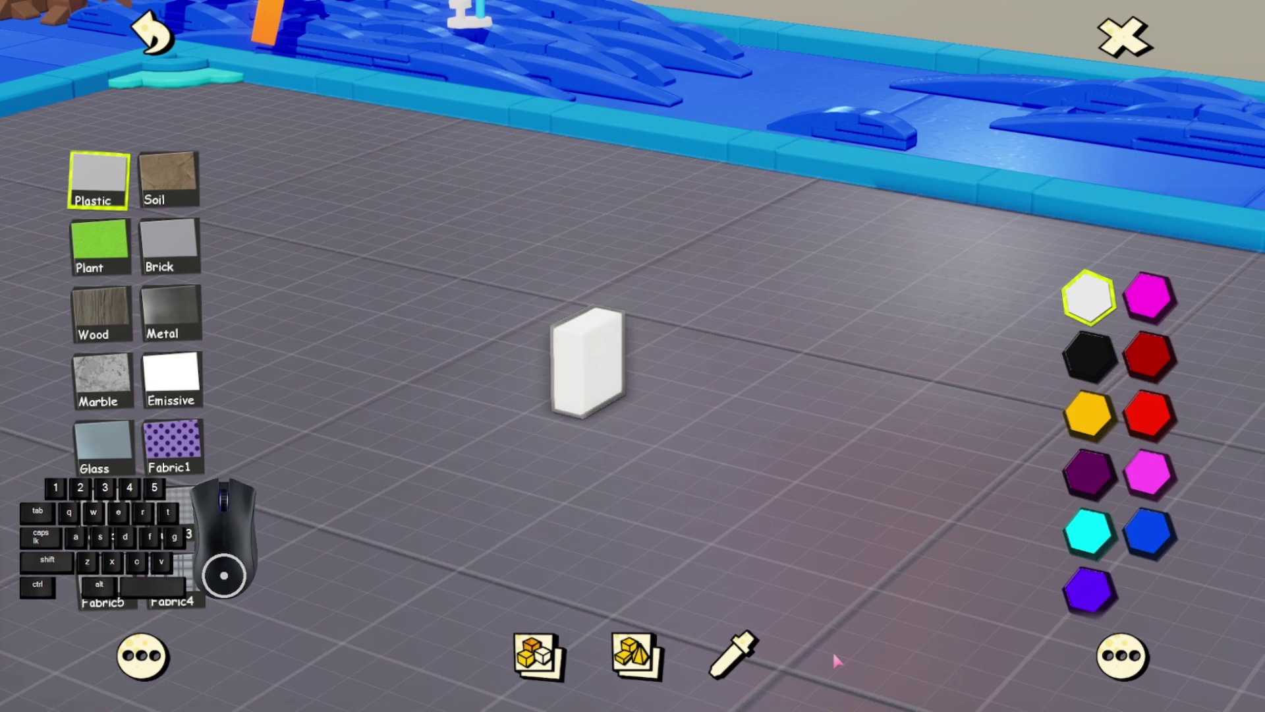
scroll(165, 441, "down", 1)
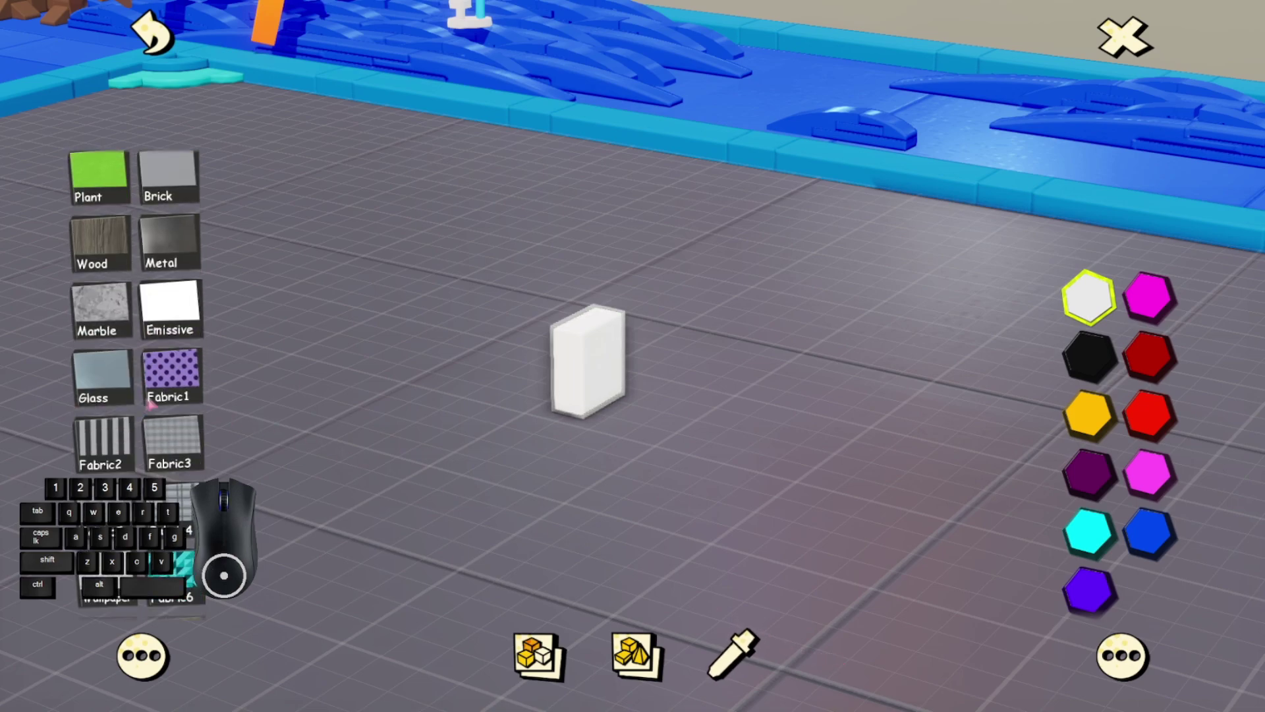
left_click(165, 445)
left_click(1087, 532)
Fine-tune the fabric brick's custom colour to a darker blue by adjusting hue, saturation and brightness
left_click(1122, 656)
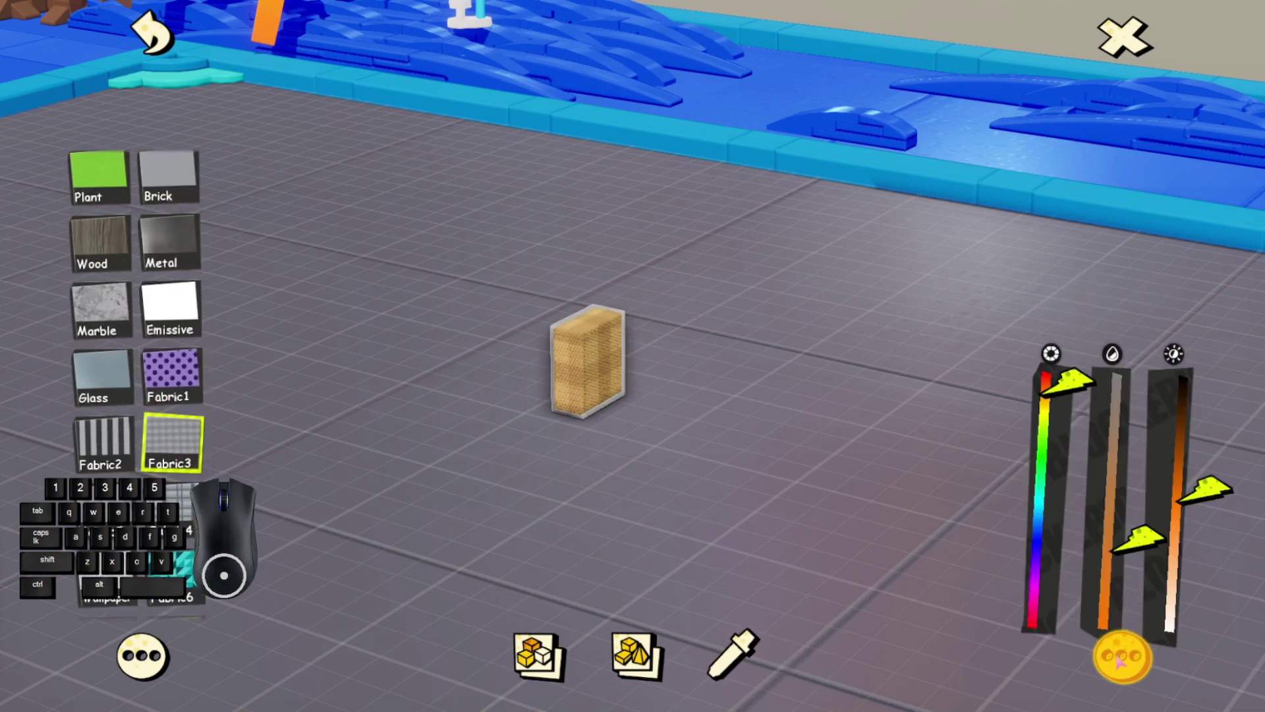
left_click_drag(1046, 381, 1046, 530)
left_click_drag(1118, 547, 1118, 481)
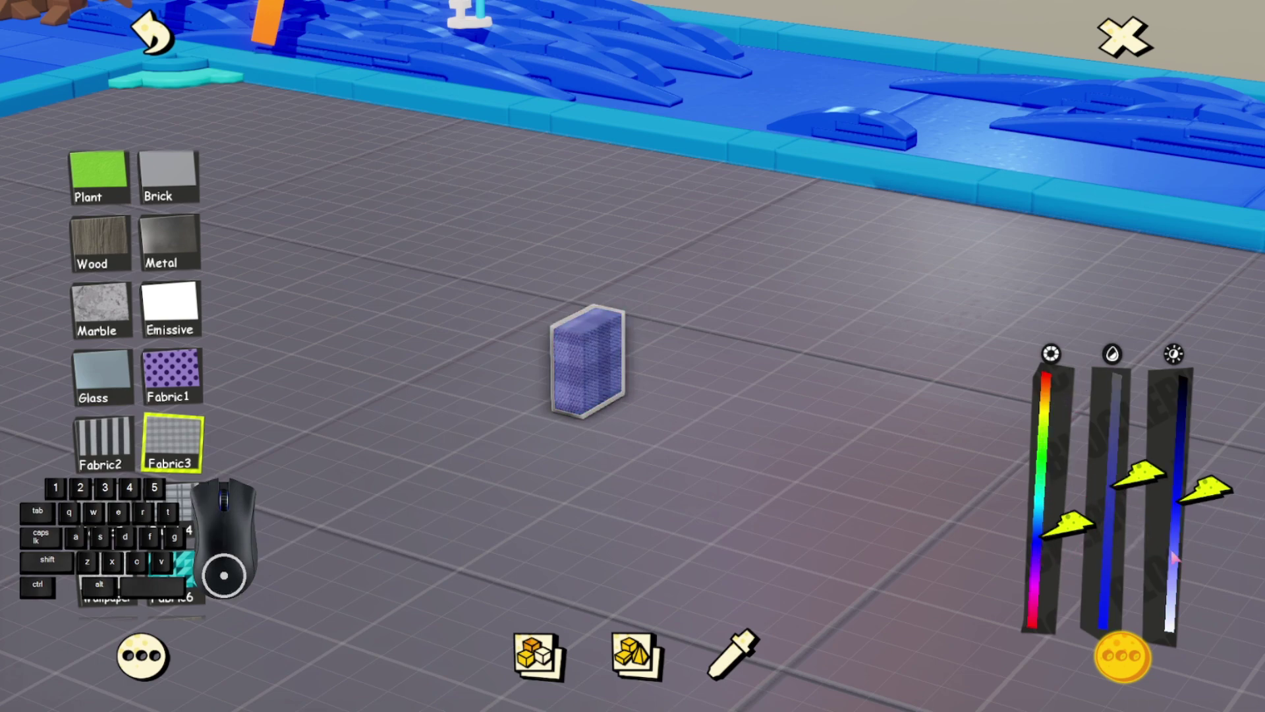
left_click_drag(1175, 557, 1173, 456)
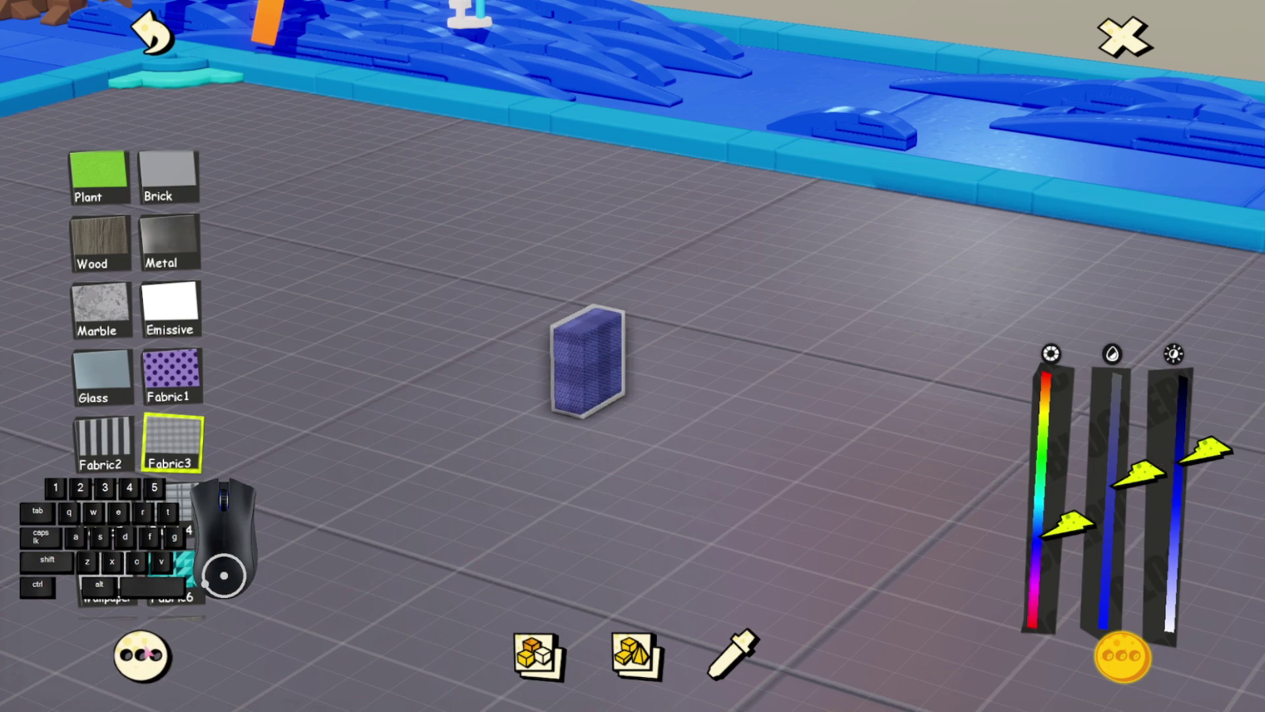
Vary the fabric texture's scale on the brick, set it near the upper end and leave painting
left_click(141, 655)
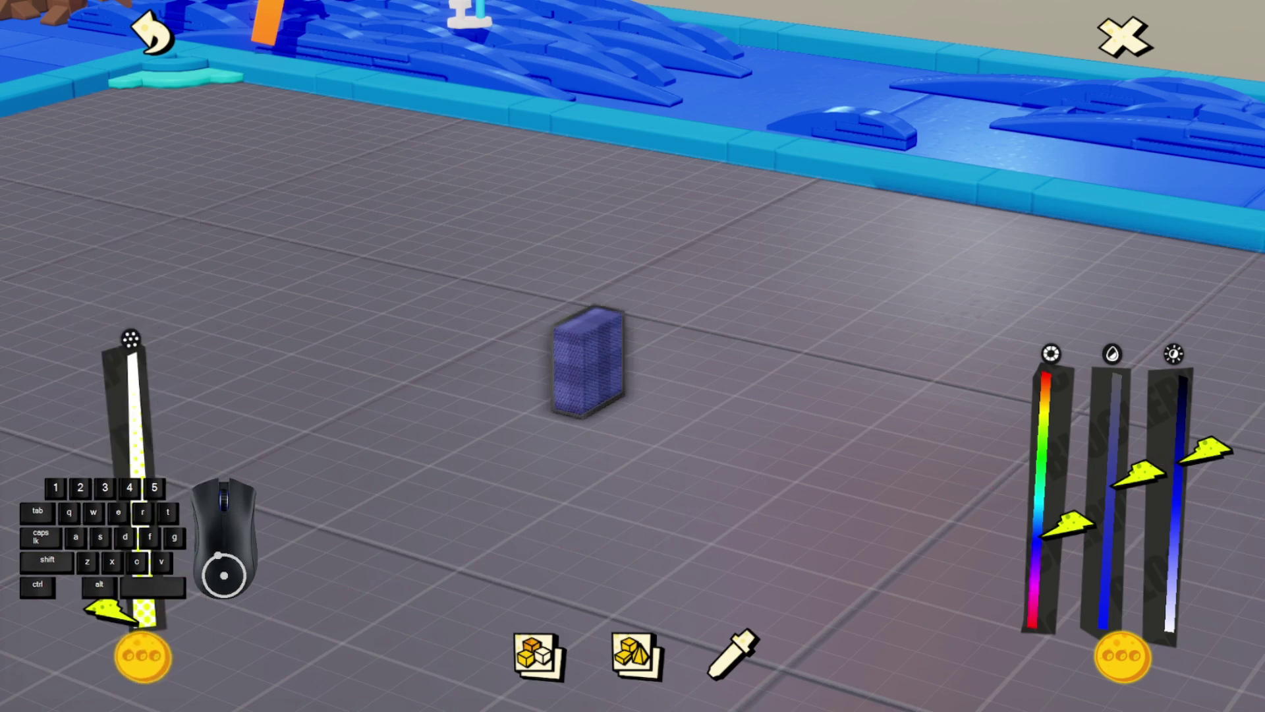
left_click(141, 551)
left_click_drag(146, 481, 144, 601)
left_click(87, 403)
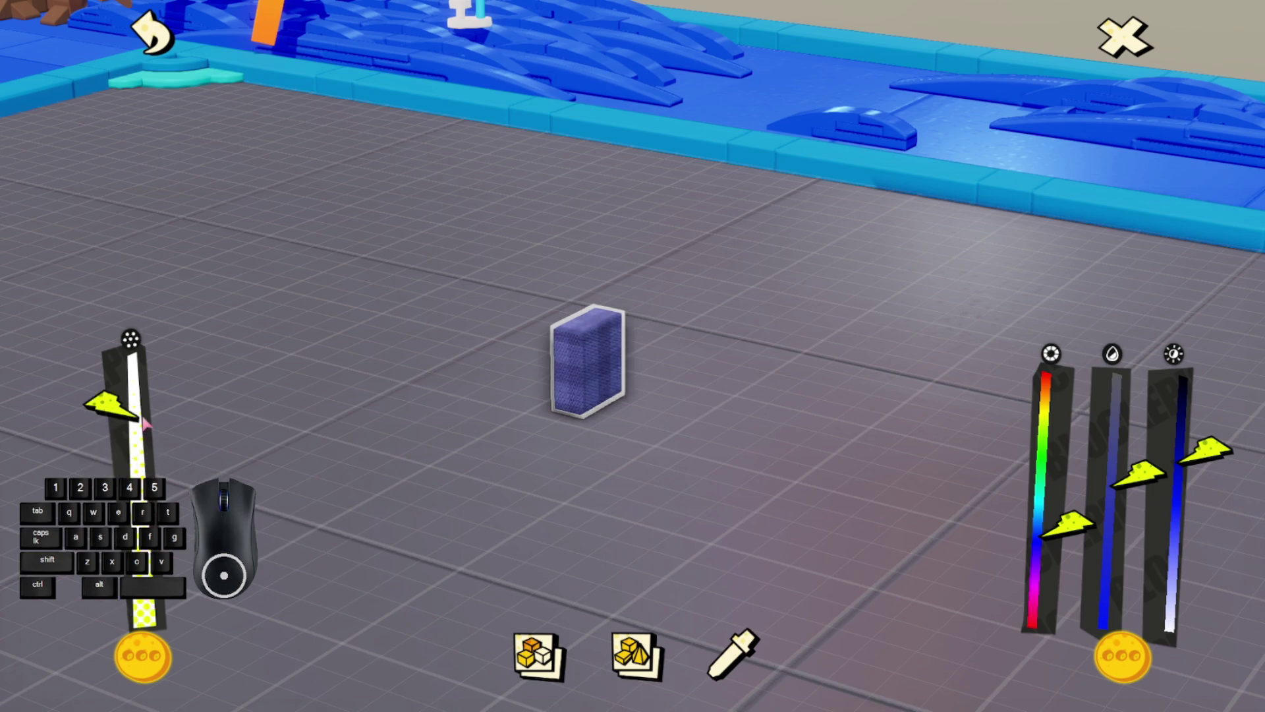
key("Escape")
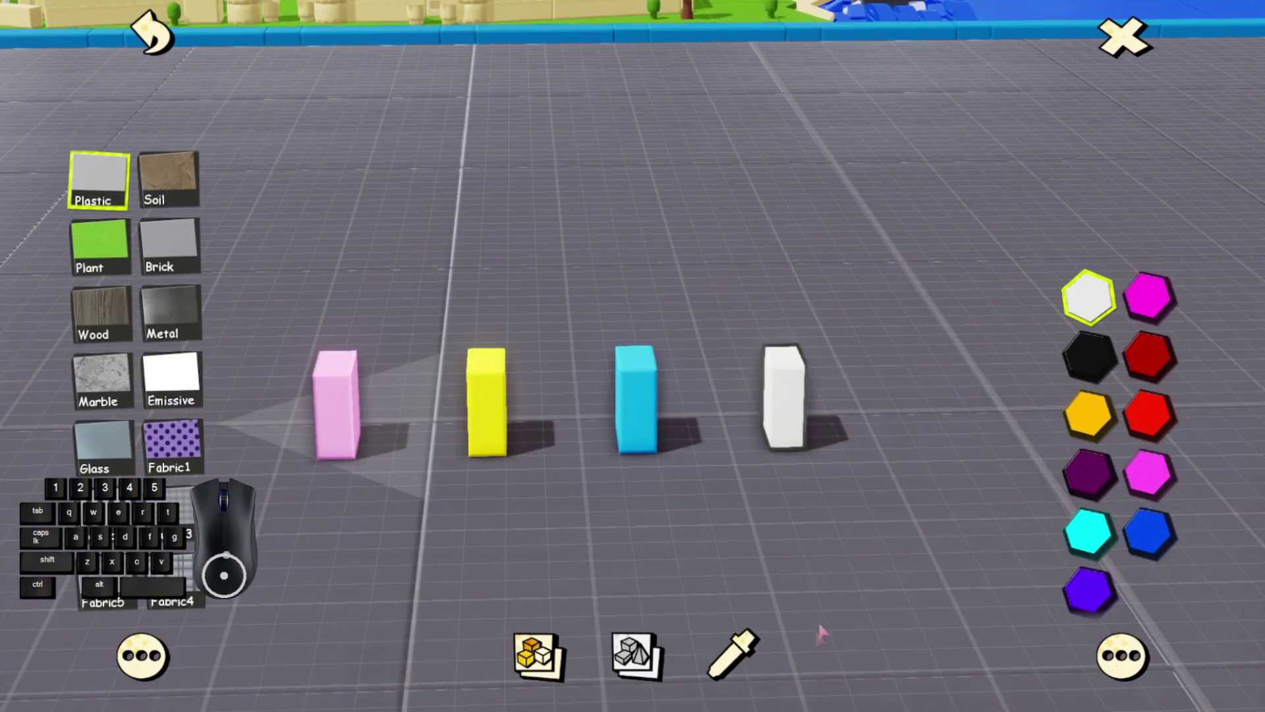
Paint all four selected bricks at once with different preset colours, including black and dark red
left_click(544, 656)
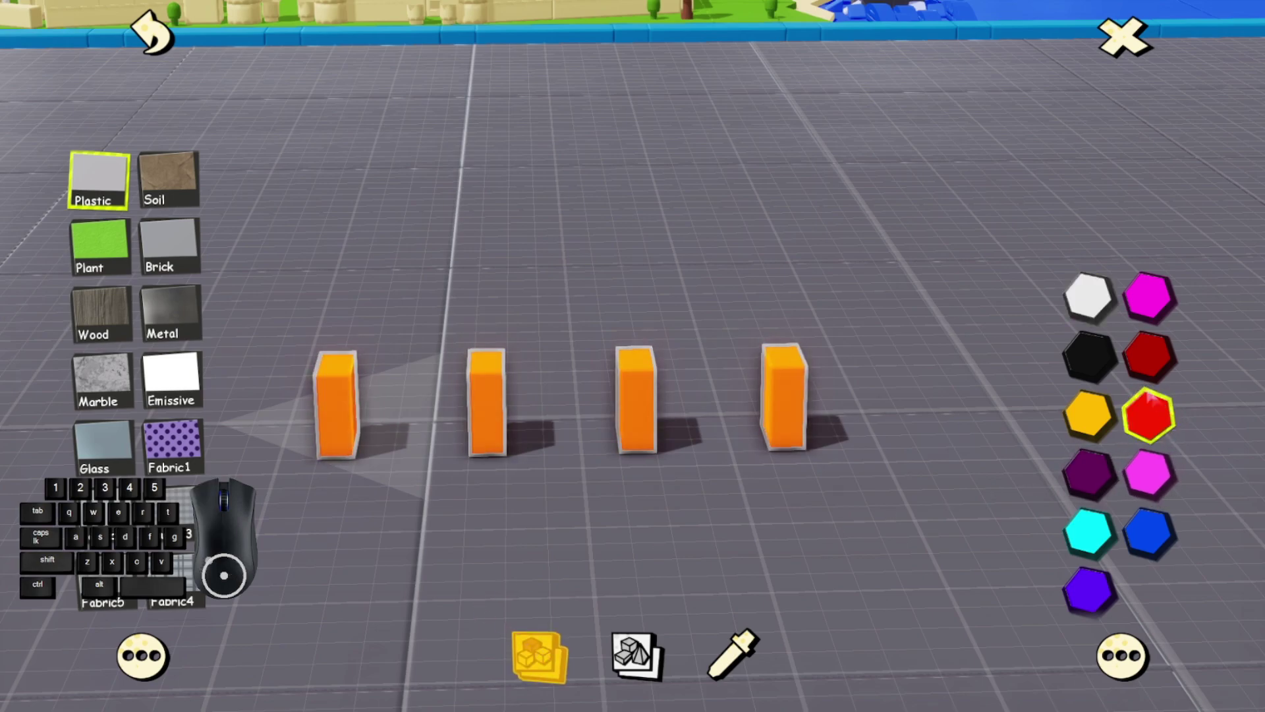
left_click(1088, 352)
left_click(1136, 347)
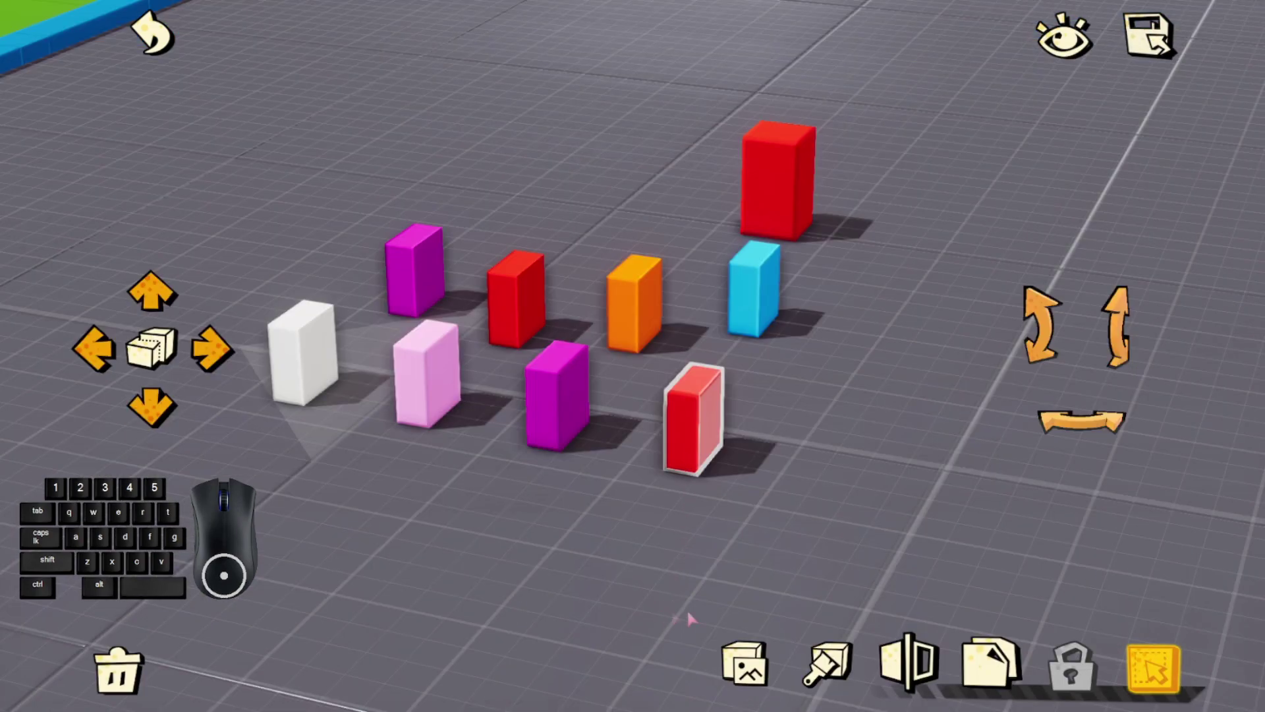
Recolour every brick sharing the selected brick's red paint, going through red and pink presets to violet
left_click(809, 654)
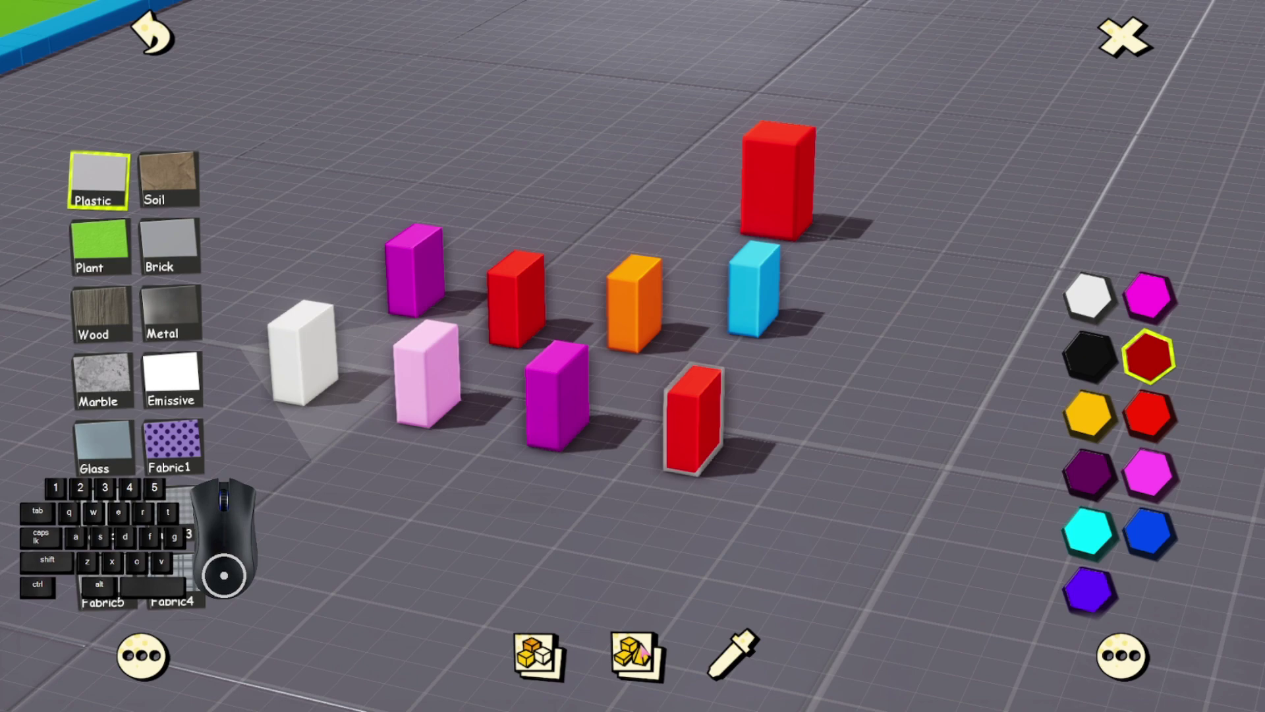
left_click(639, 645)
left_click(640, 645)
left_click(639, 644)
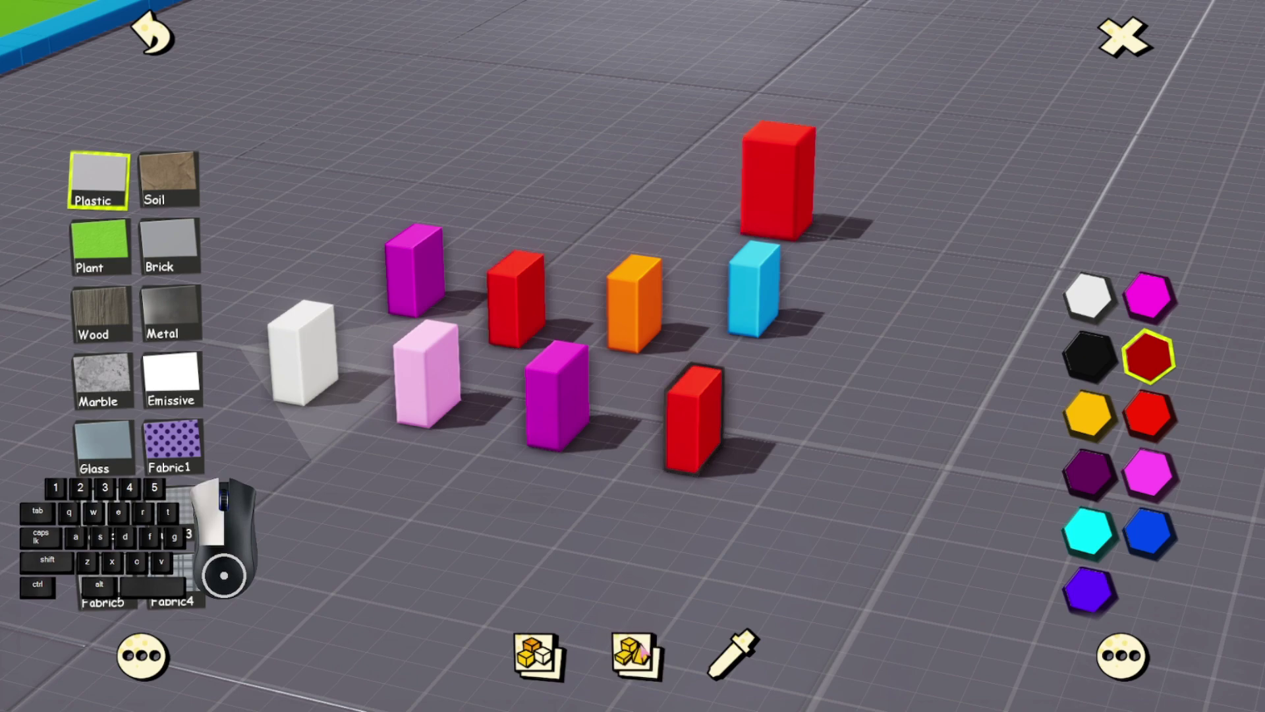
left_click(1090, 481)
left_click(1151, 419)
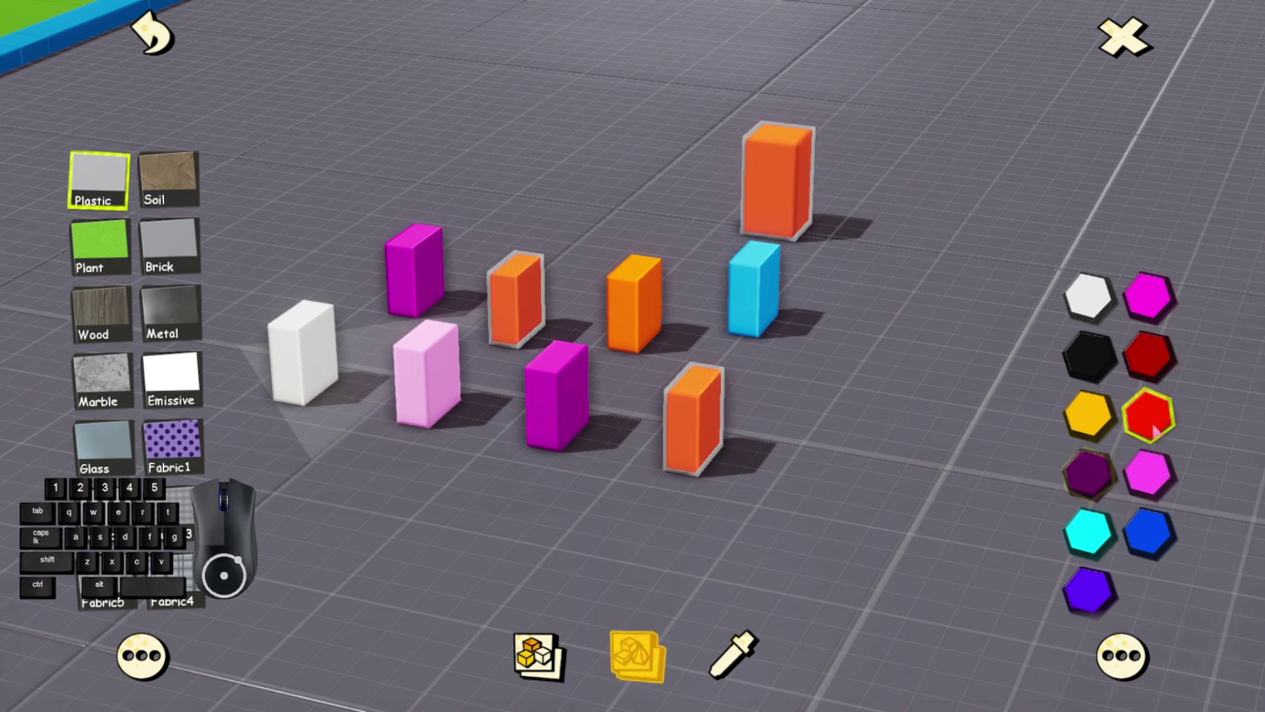
left_click(1151, 460)
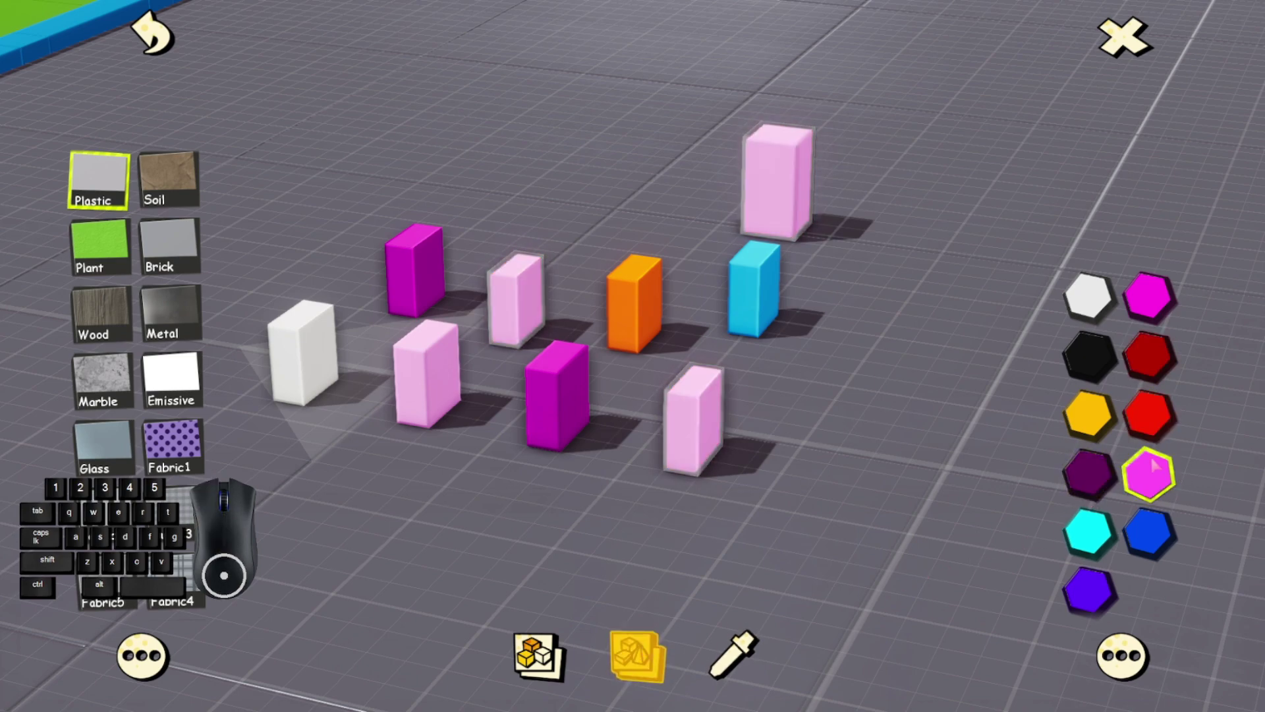
left_click(1093, 583)
Shift the custom hue of the matching violet bricks to mint green and finish painting
left_click(1122, 652)
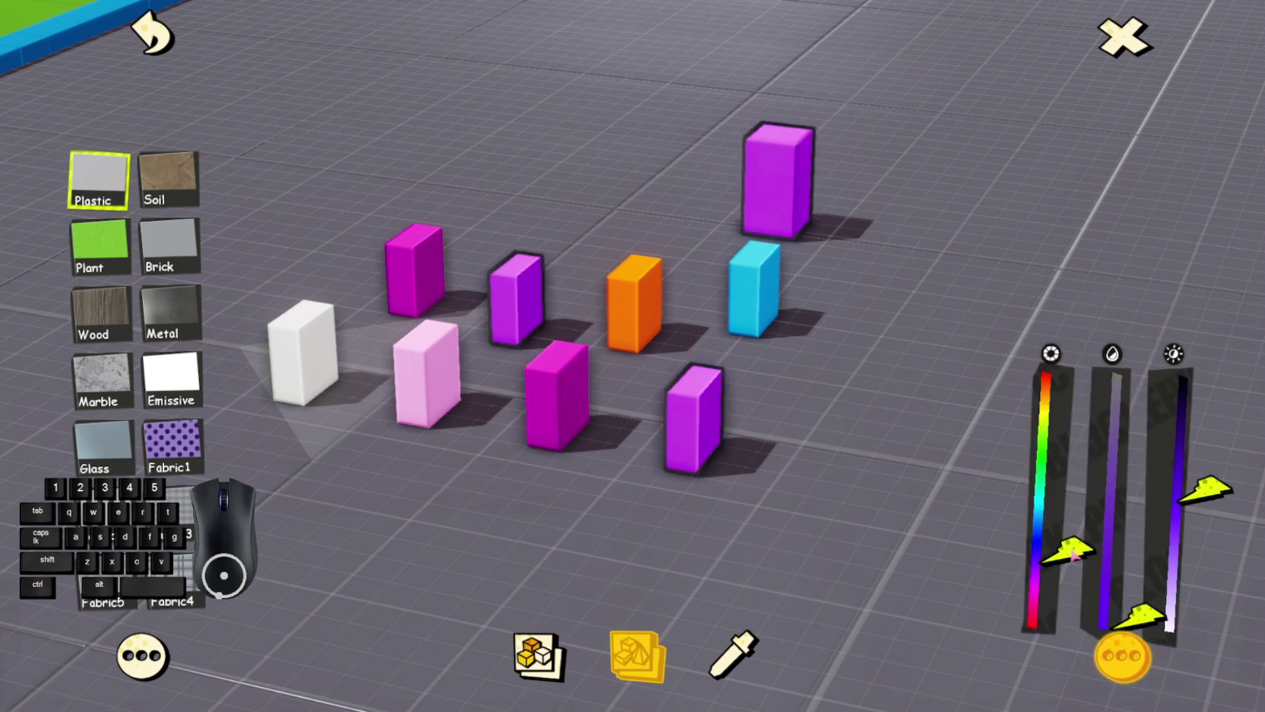
left_click_drag(1067, 554, 1048, 488)
left_click(823, 549)
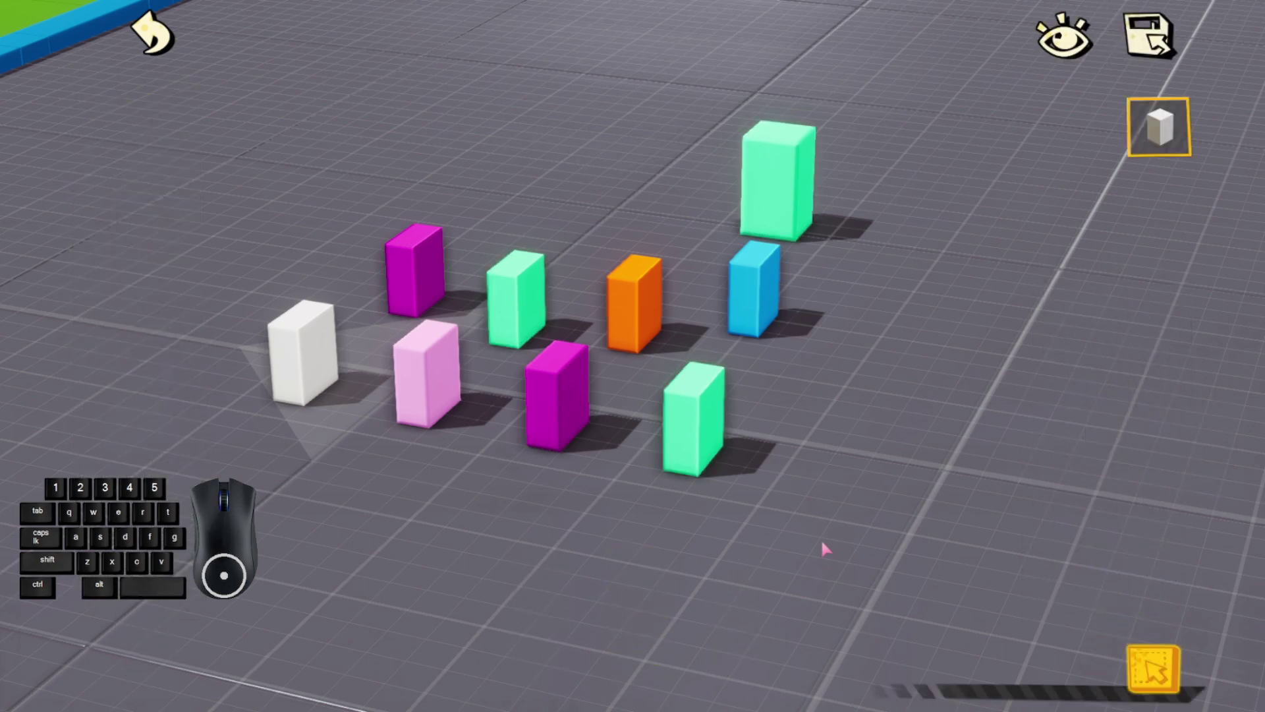
Use the eyedropper to copy the colours of the surrounding orange, purple, white, blue, green and pink bricks onto the front green brick
key("3")
left_click(744, 651)
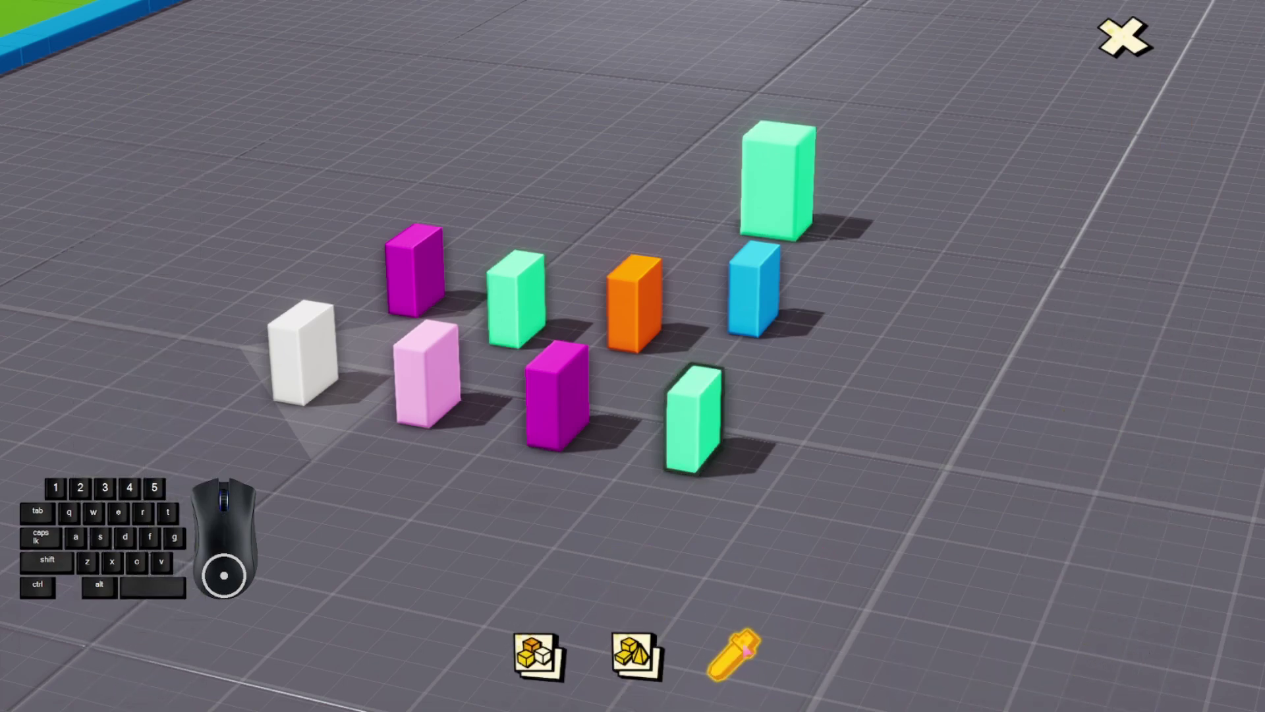
left_click(639, 299)
left_click(548, 390)
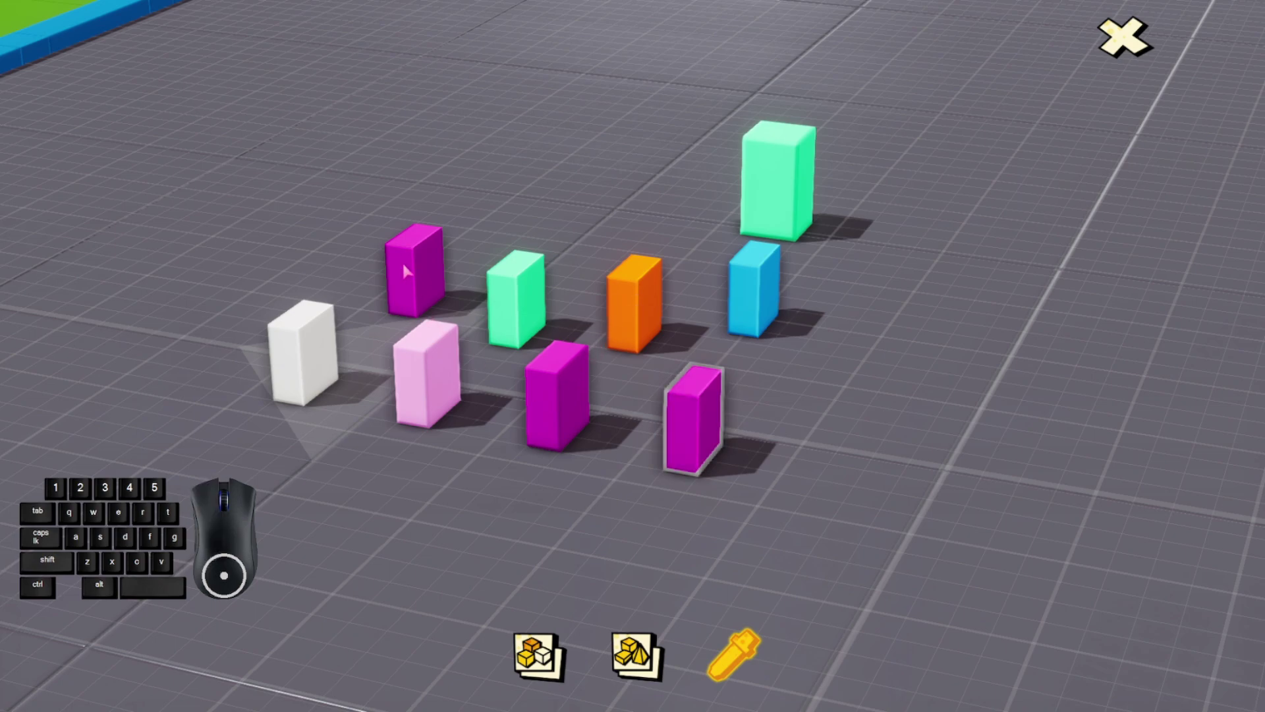
left_click(314, 348)
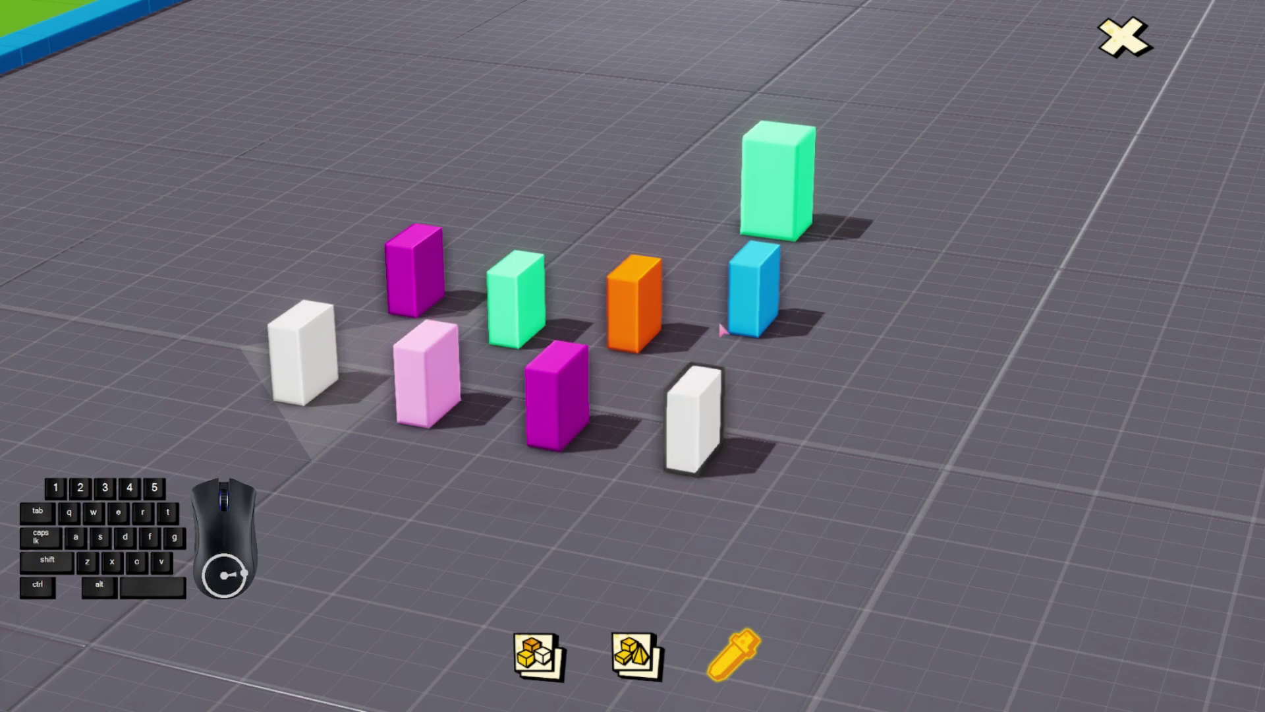
left_click(757, 314)
left_click(784, 186)
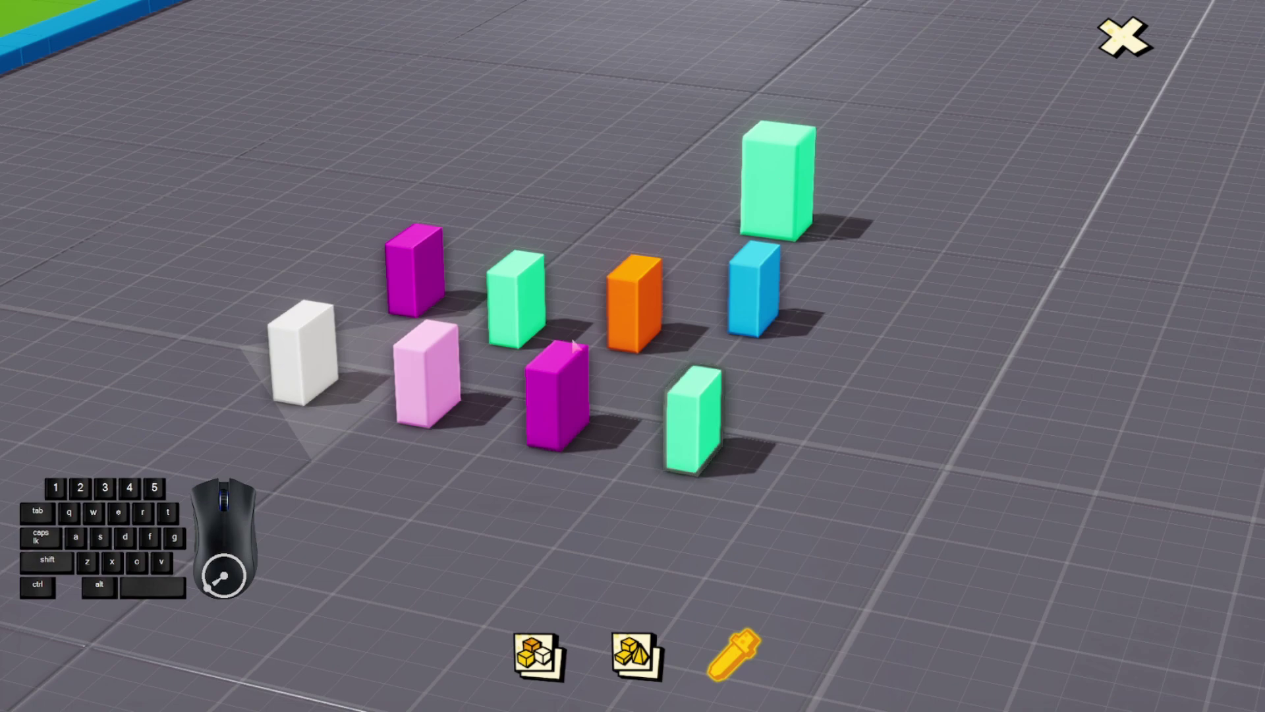
left_click(541, 385)
left_click(440, 369)
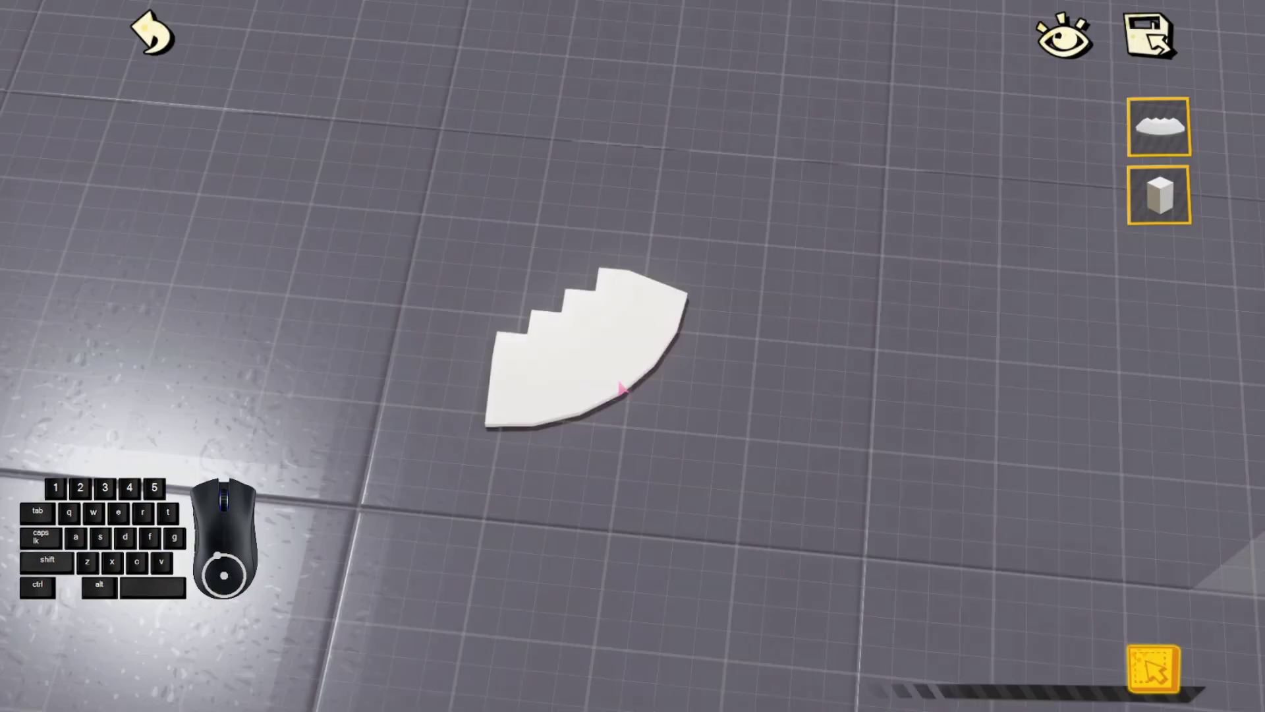
Mirror the flat curved, stepped brick repeatedly, first from the current viewing direction and again from a turned view
left_click(619, 377)
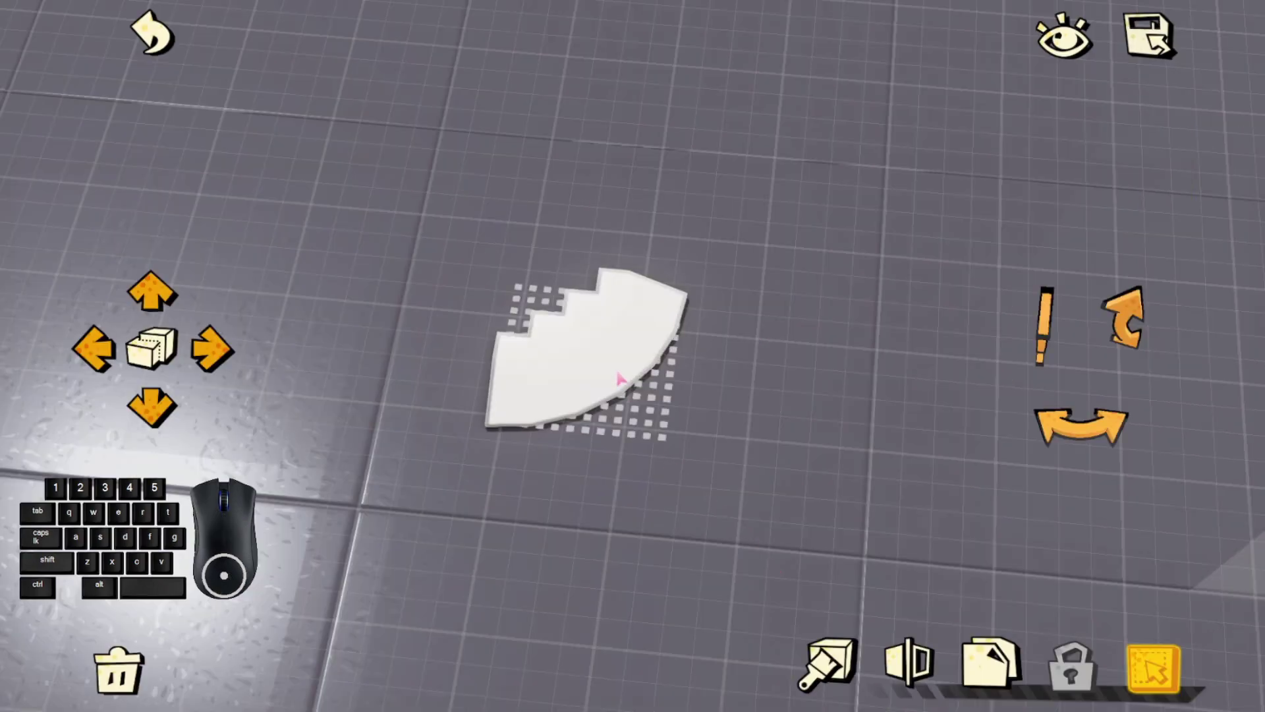
left_click(912, 658)
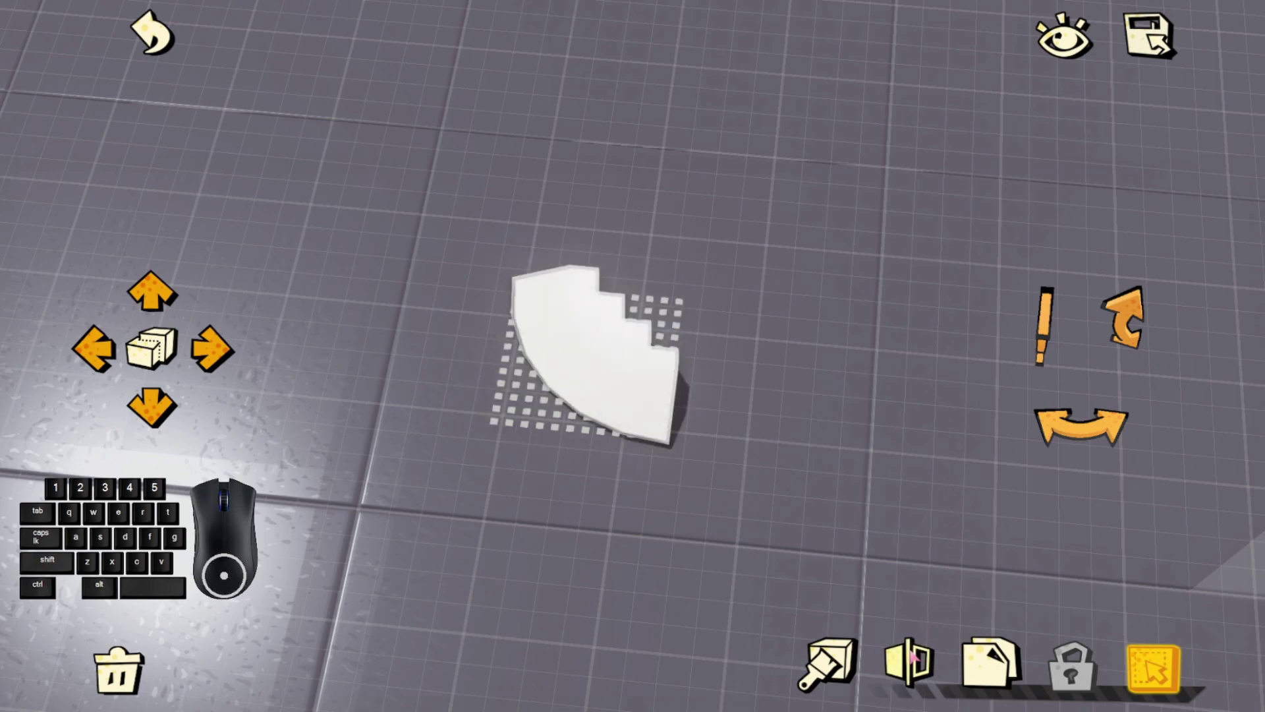
left_click(912, 655)
left_click(912, 655)
left_click(912, 656)
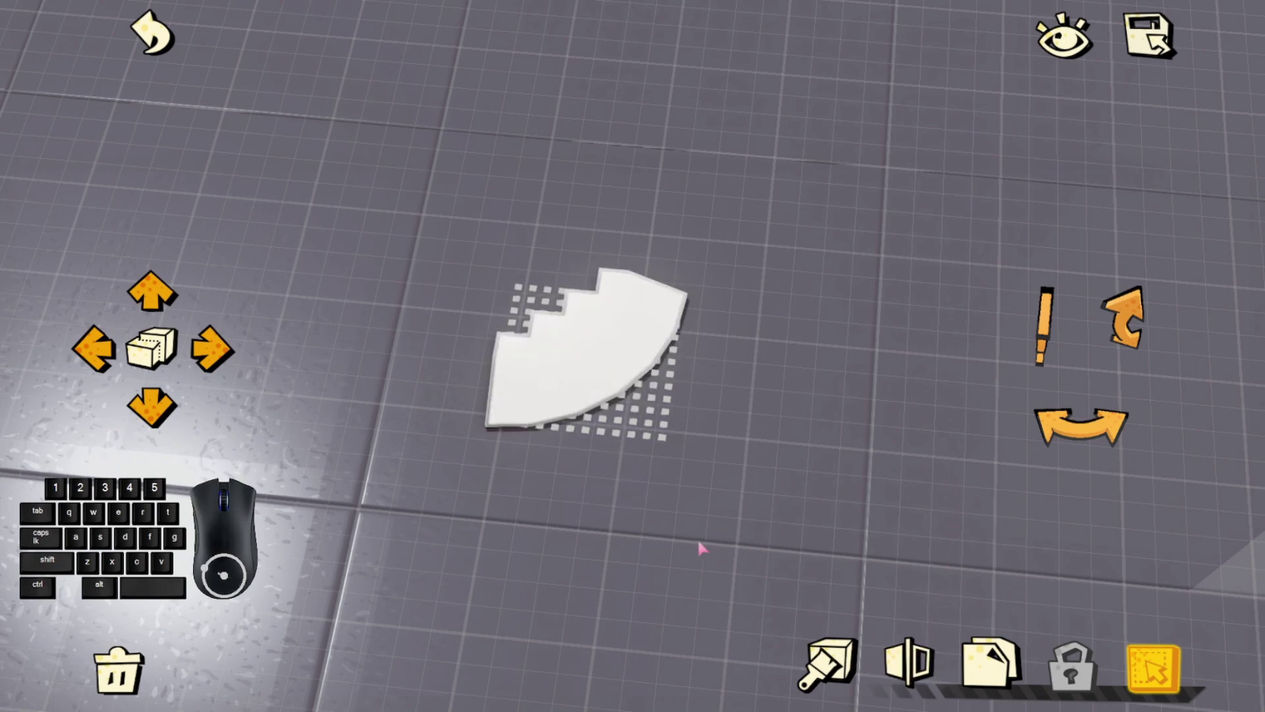
left_click_drag(699, 544, 626, 562)
left_click(924, 671)
left_click(924, 671)
left_click(924, 670)
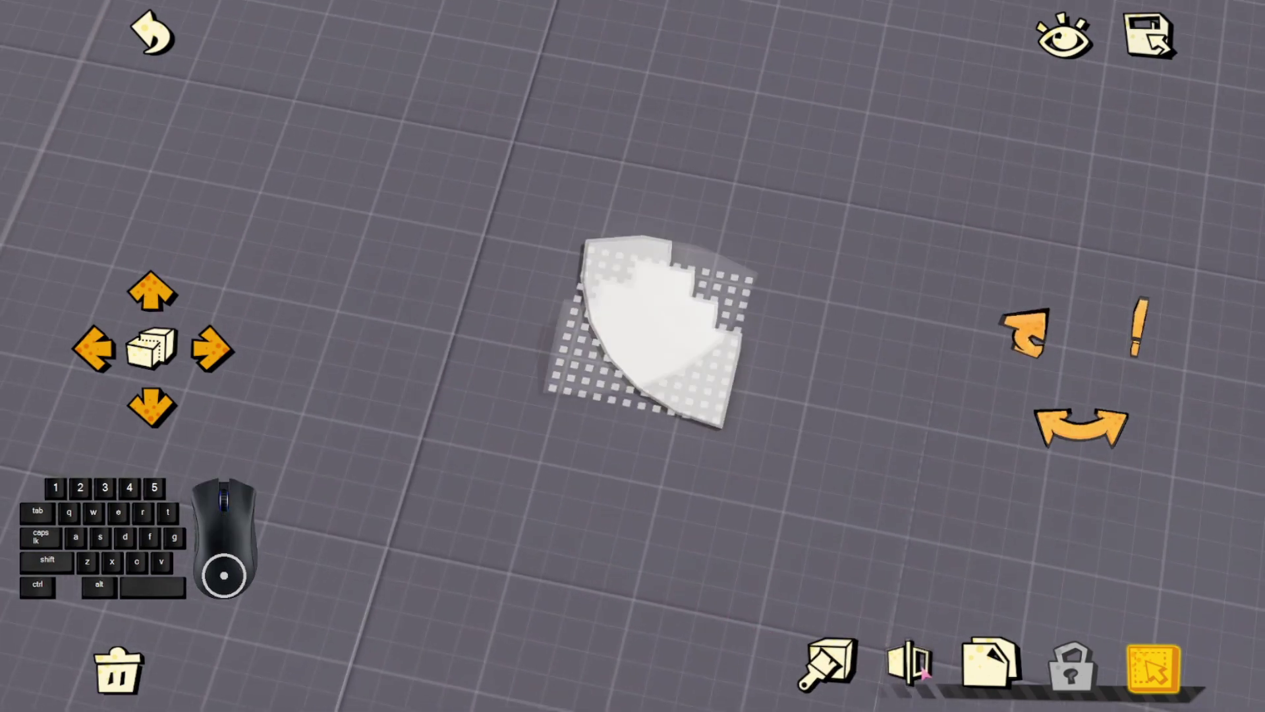
left_click(924, 671)
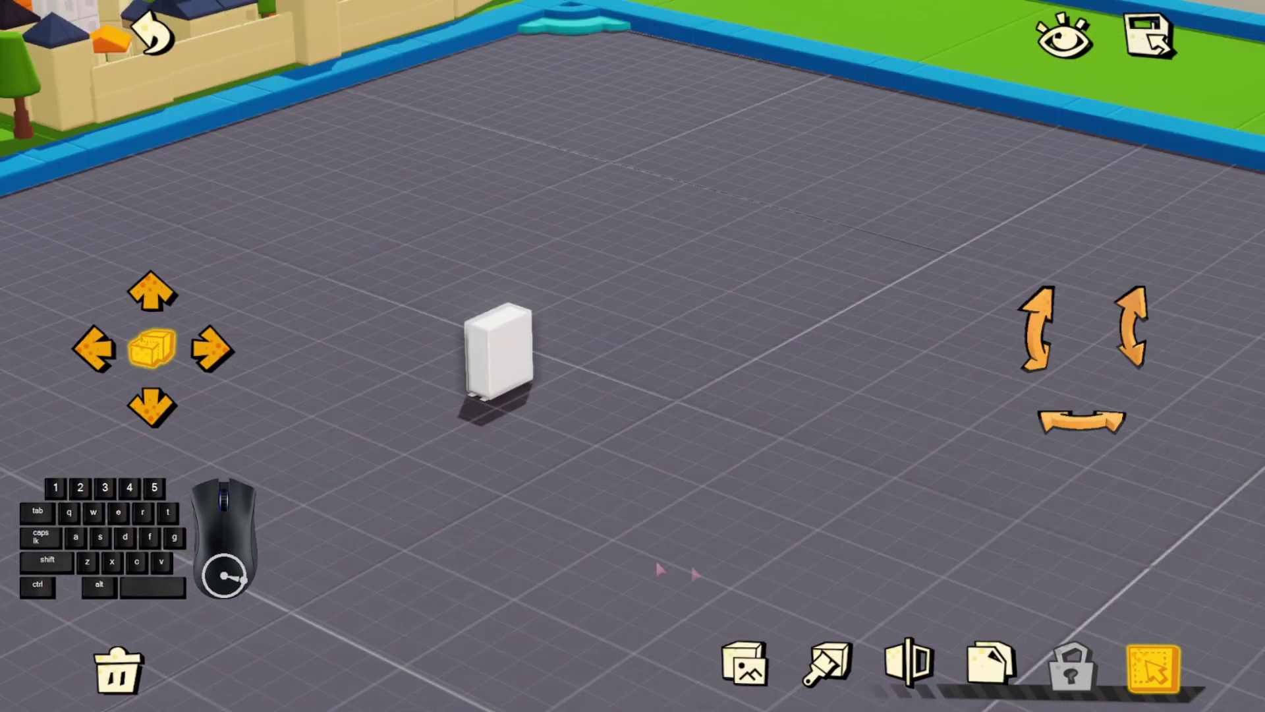
Duplicate the selected white brick several times to form a row
left_click(989, 667)
left_click(988, 667)
left_click(988, 666)
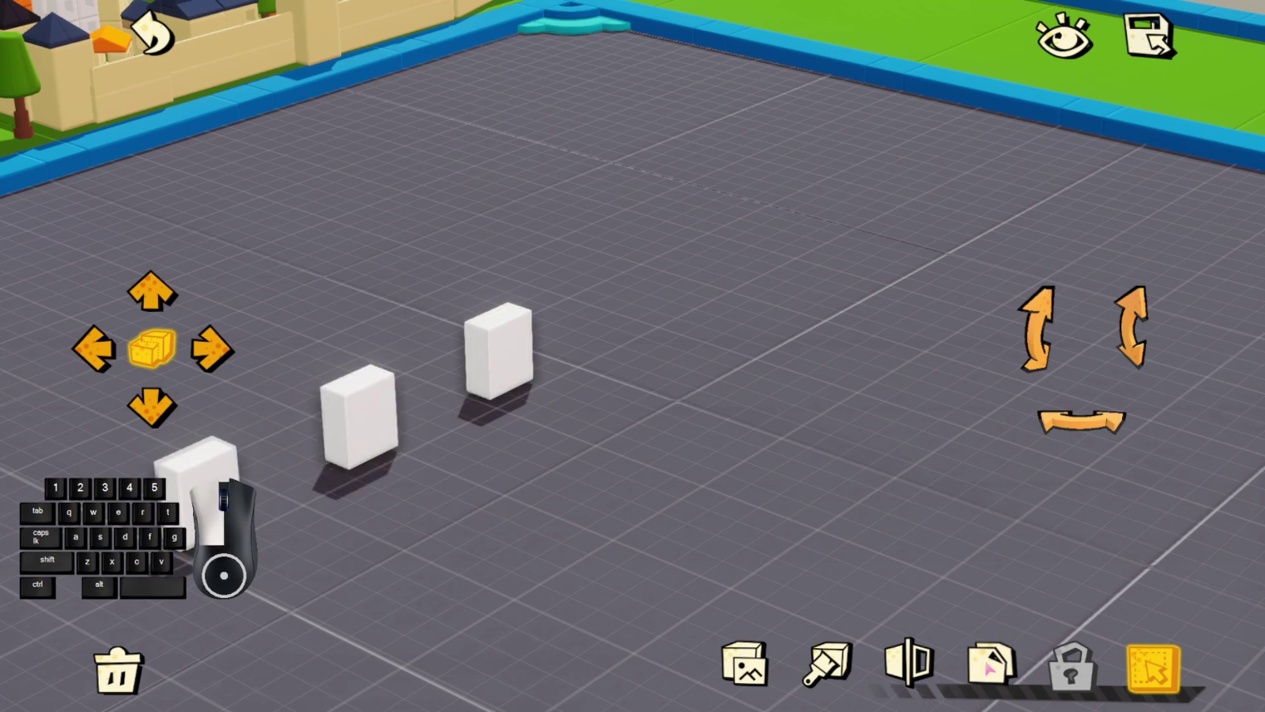
Lock the two adjacent white bricks together as a group and move the group slightly across the floor
left_click_drag(813, 556, 740, 549)
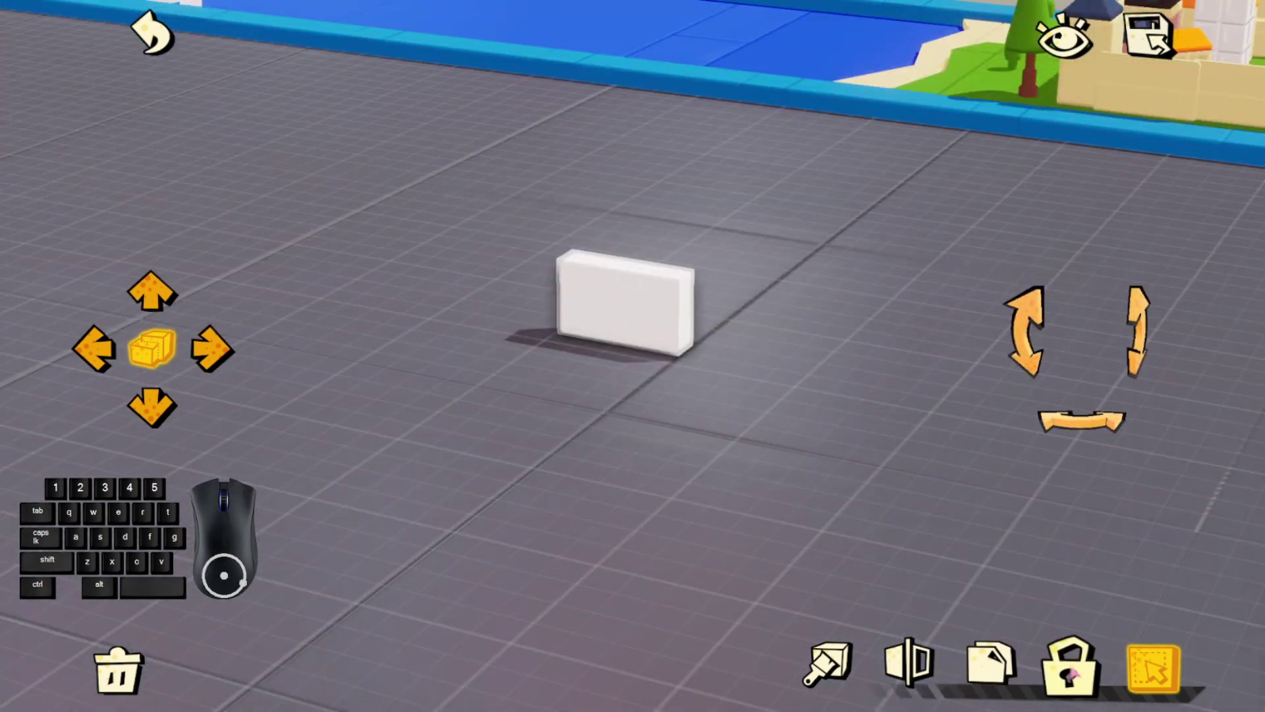
left_click(1072, 667)
left_click(583, 489)
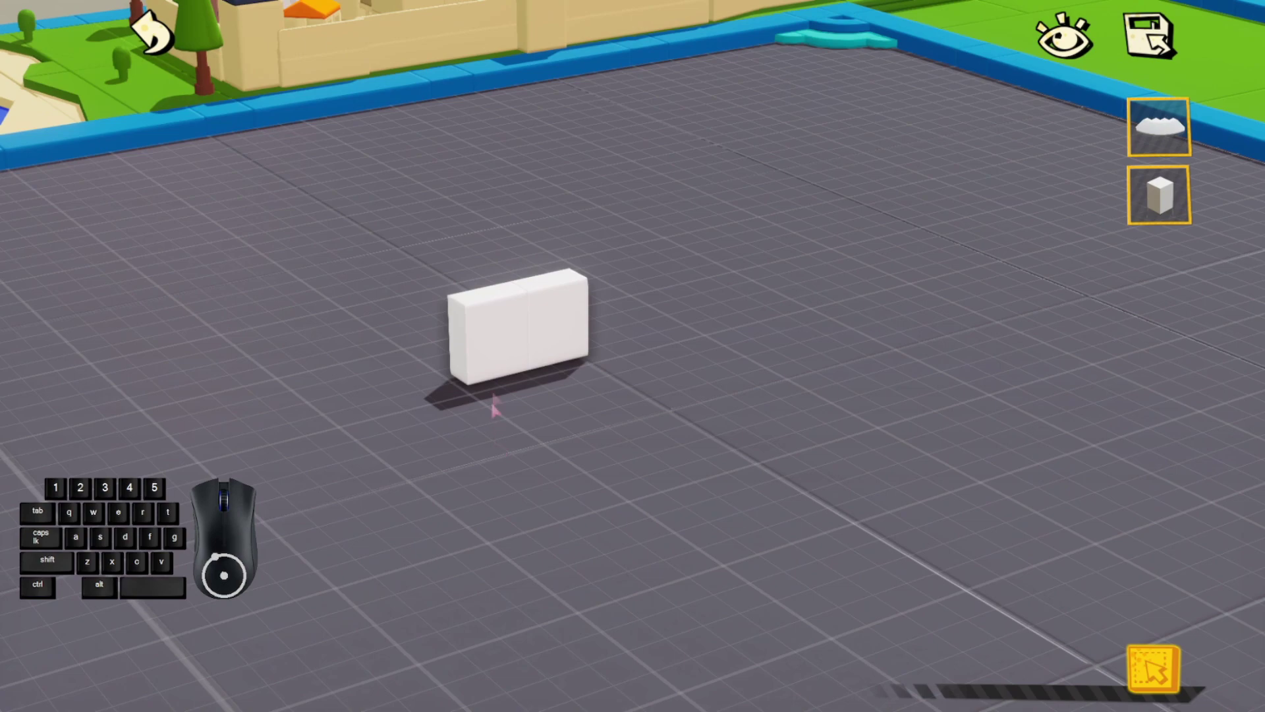
left_click(507, 341)
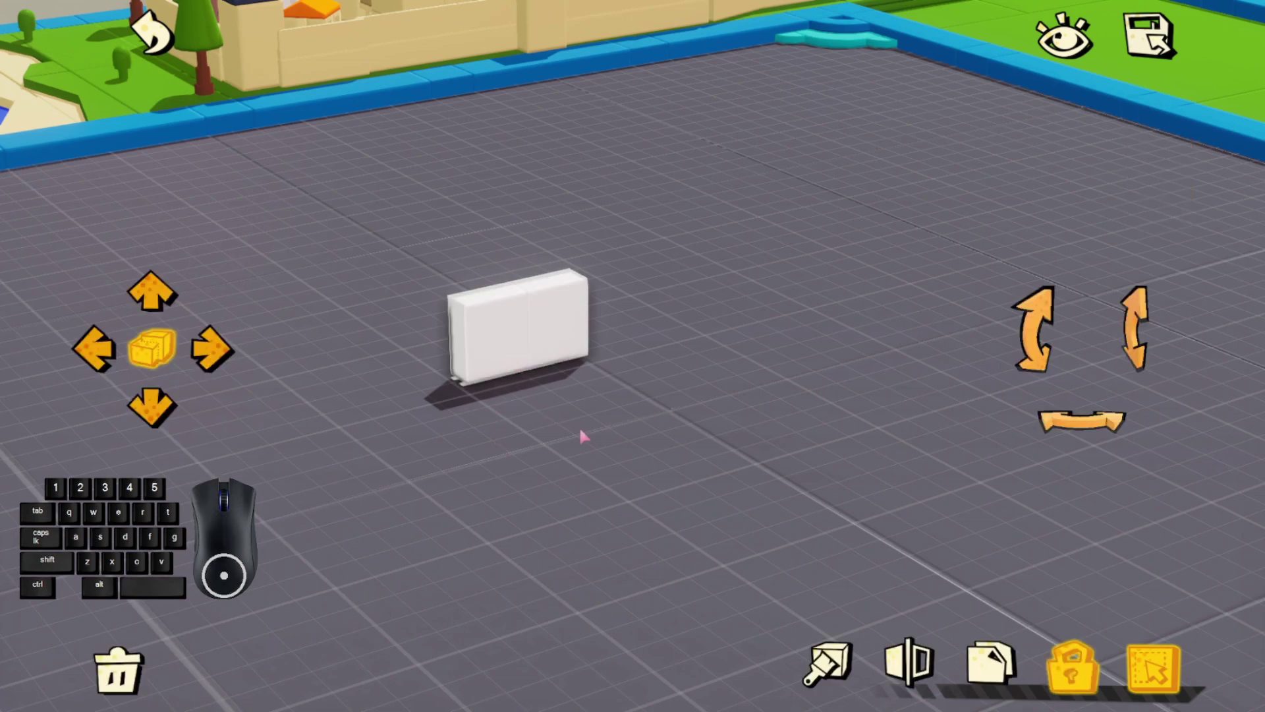
left_click(579, 426)
left_click(495, 347)
left_click_drag(495, 346, 521, 363)
Try yellow plastic, Emissive and Marble finishes on the grouped bricks and settle on Wood in dark red-brown
left_click(827, 662)
left_click(1111, 432)
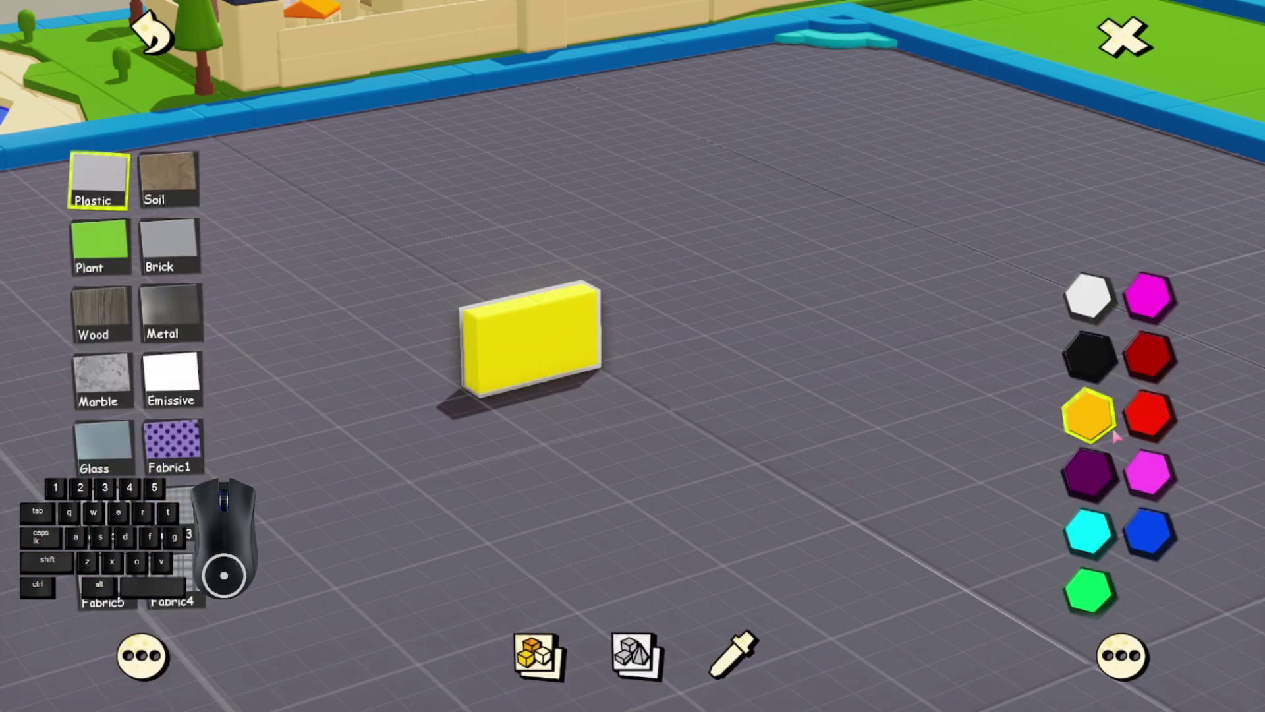
left_click(170, 377)
left_click(100, 311)
left_click(93, 379)
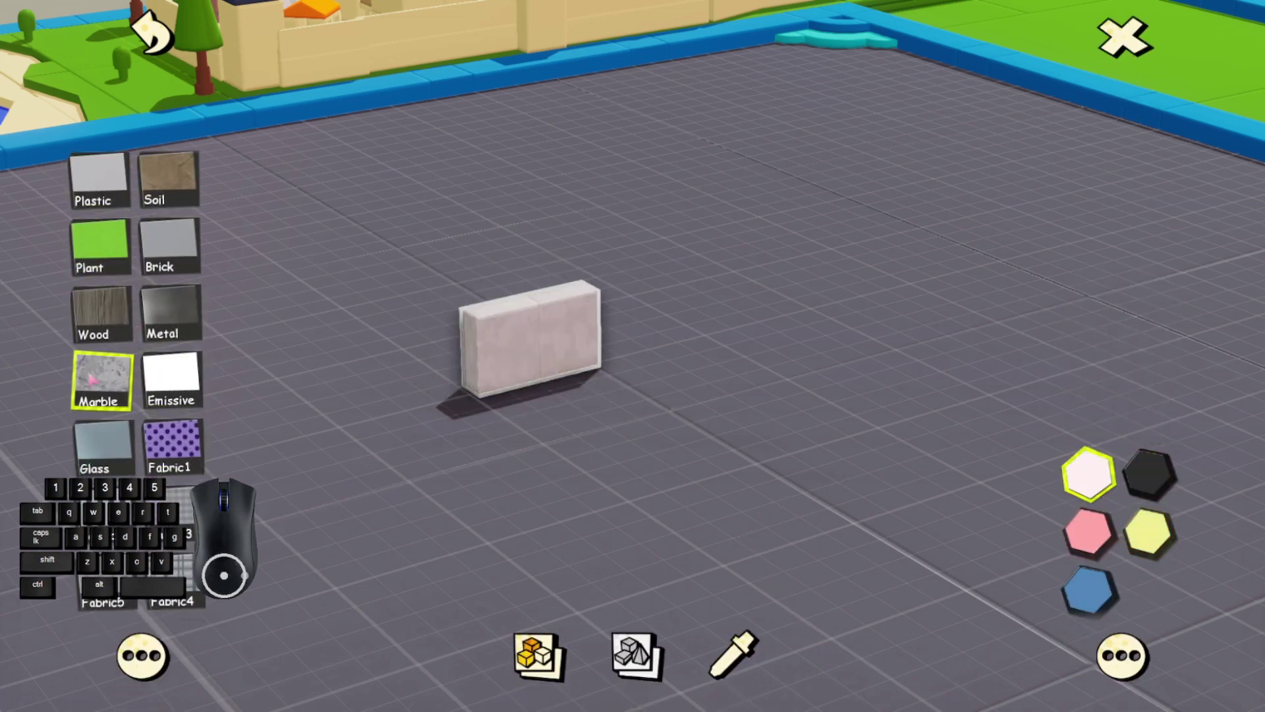
left_click(105, 313)
left_click_drag(577, 520, 627, 518)
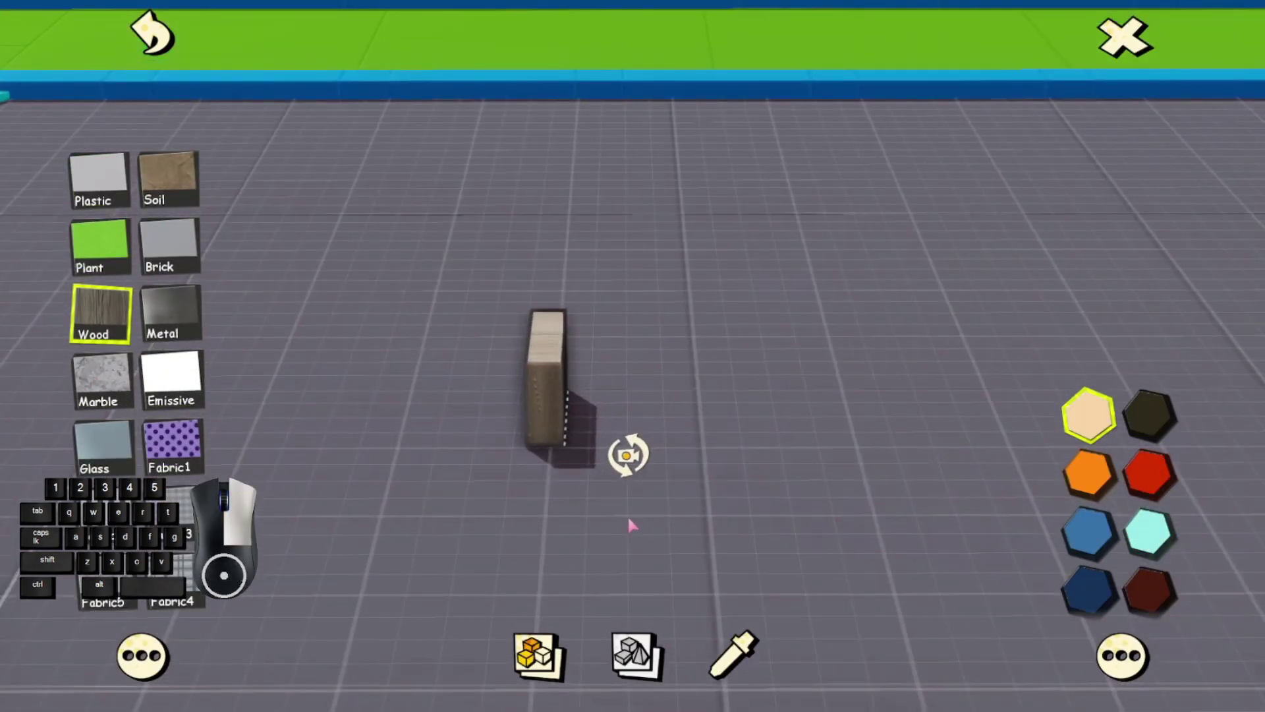
left_click(1147, 583)
left_click_drag(832, 491, 694, 472)
right_click(666, 470)
Ungroup the two wooden bricks and move one of them away from the other
left_click(615, 367)
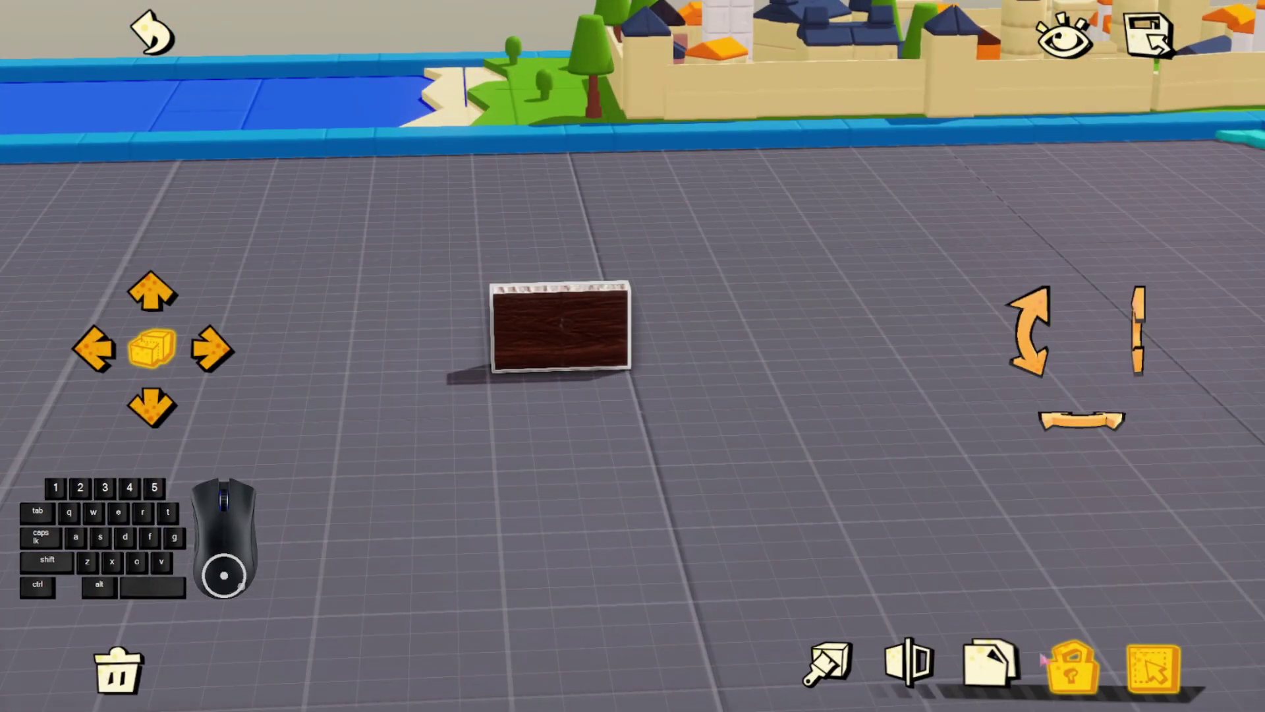
left_click(1068, 671)
left_click_drag(583, 336, 672, 357)
left_click_drag(667, 449, 583, 449)
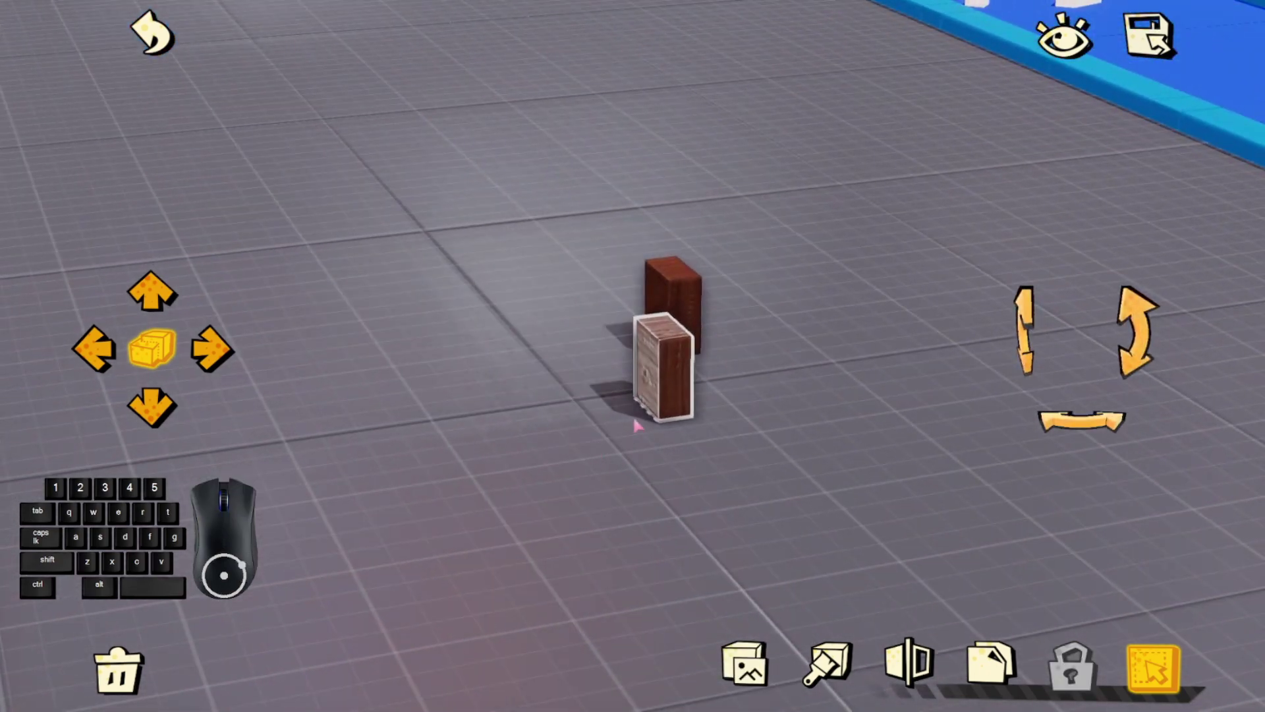
Select the four white bricks together by enclosing them in a selection box
left_click(669, 482)
left_click(669, 487)
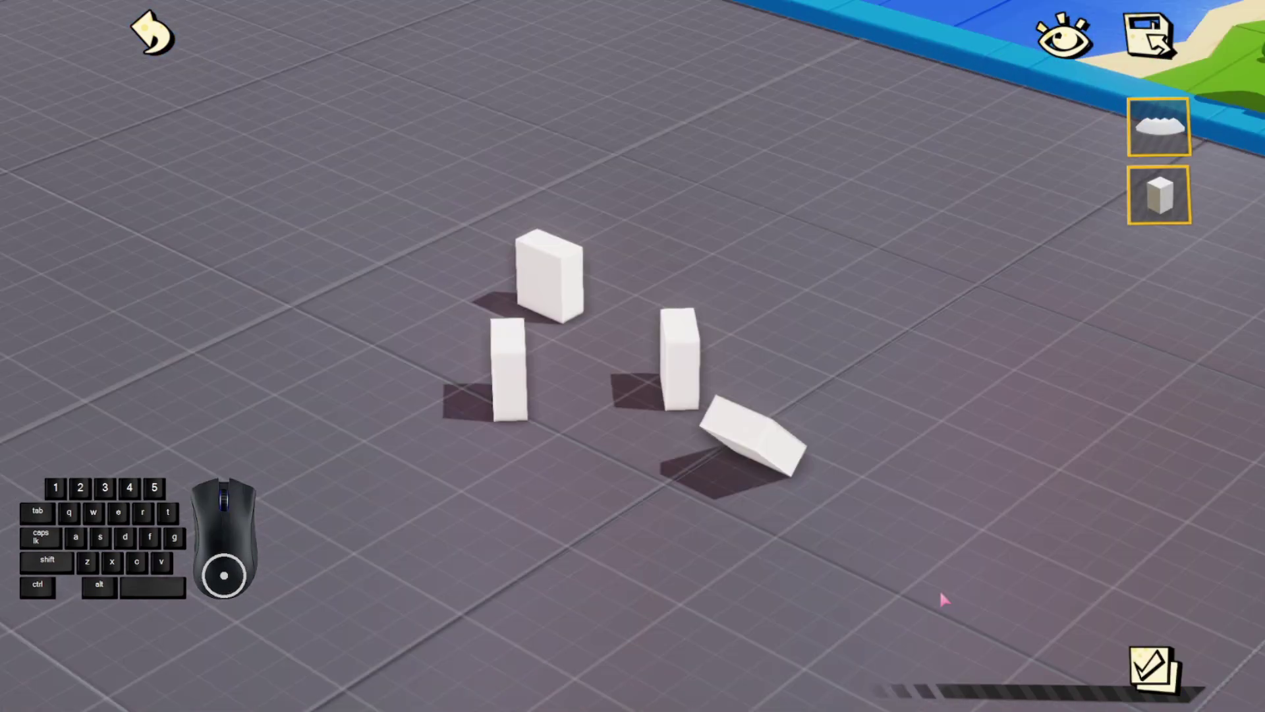
left_click(1150, 666)
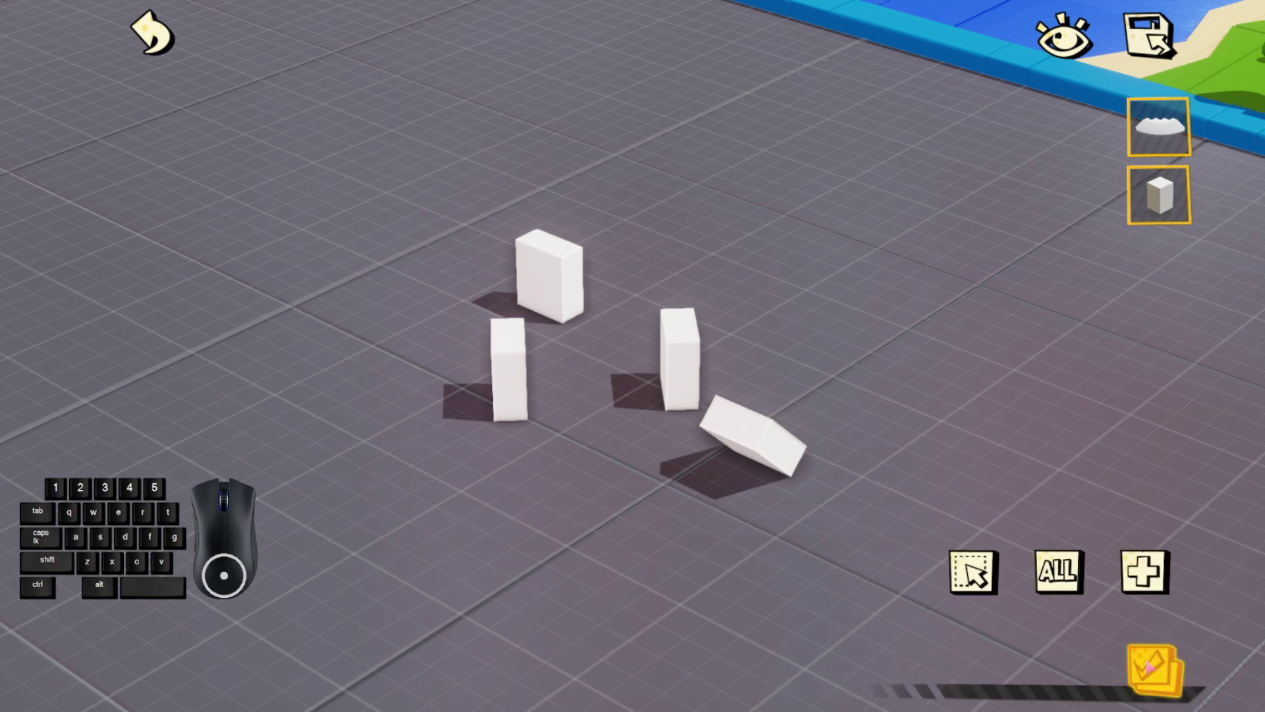
left_click(973, 572)
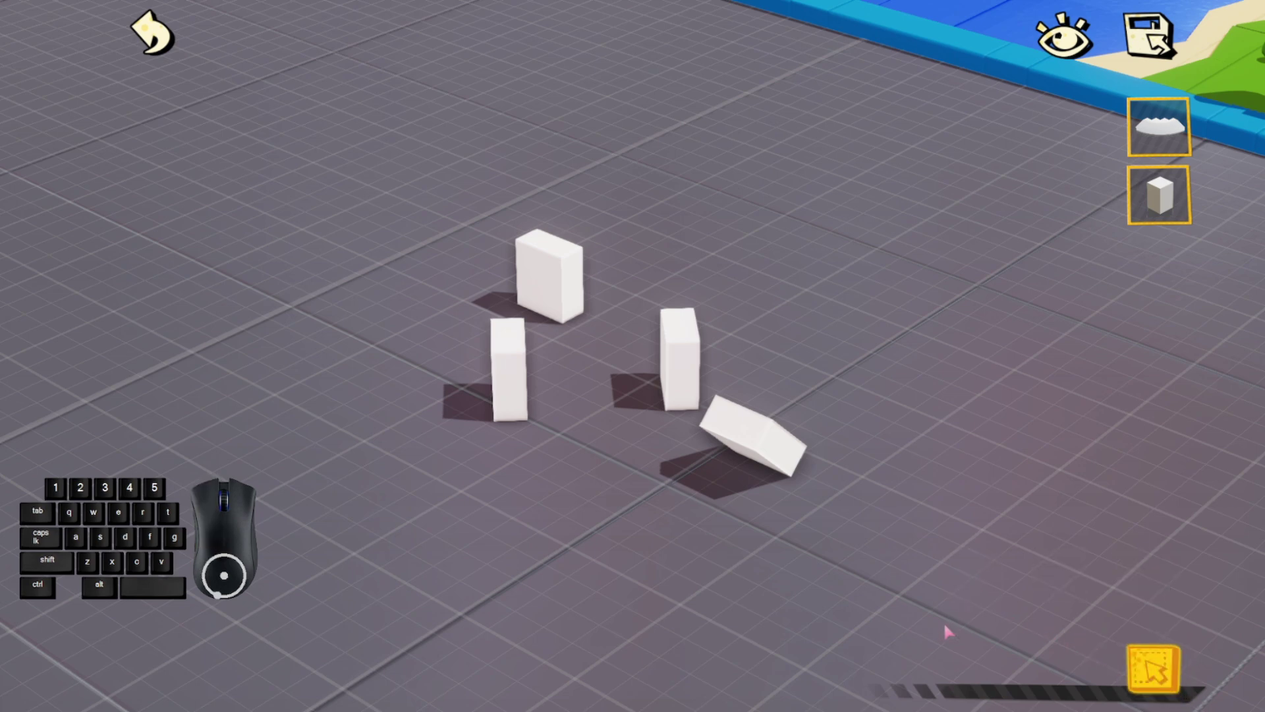
left_click_drag(401, 209, 951, 572)
left_click_drag(759, 535, 699, 465)
mouse_move(680, 403)
left_mouse_down()
mouse_move(827, 370)
mouse_move(673, 402)
left_mouse_up()
left_click_drag(644, 509, 690, 528)
left_click(766, 538)
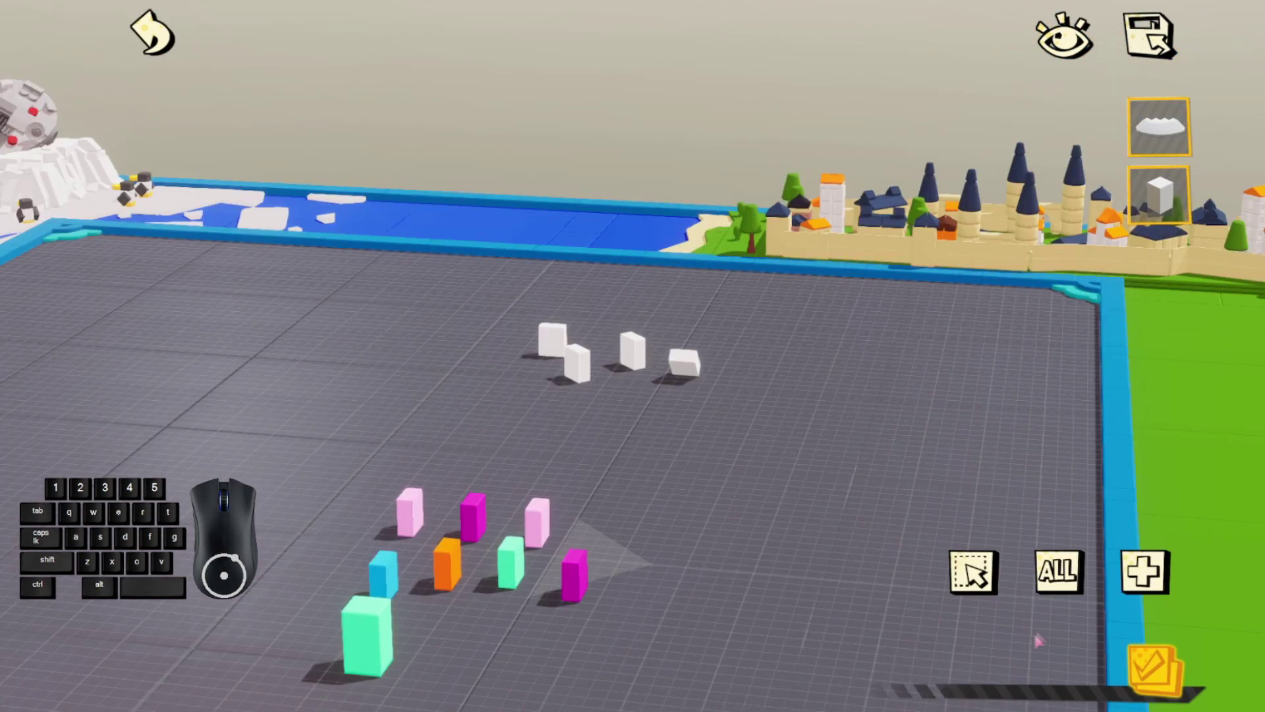
Select every brick in the scene, move them all slightly across the floor, and clear the selection
left_click(1054, 577)
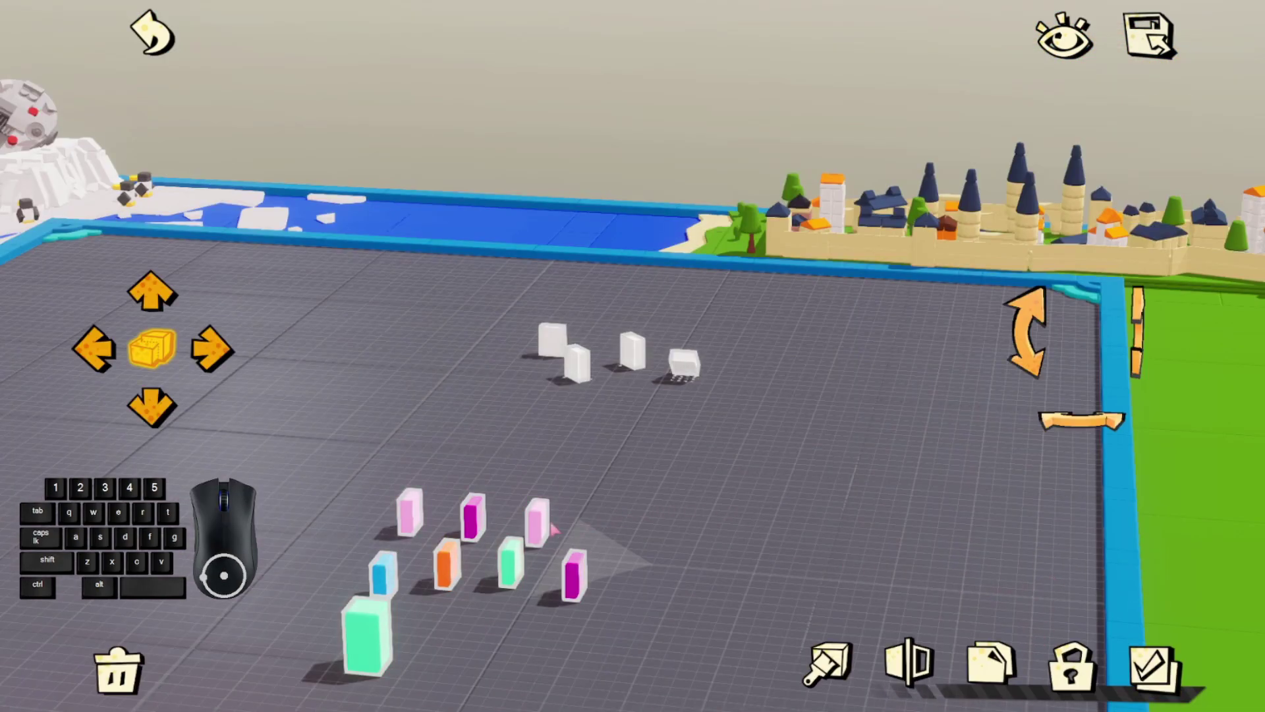
left_click_drag(552, 535, 542, 502)
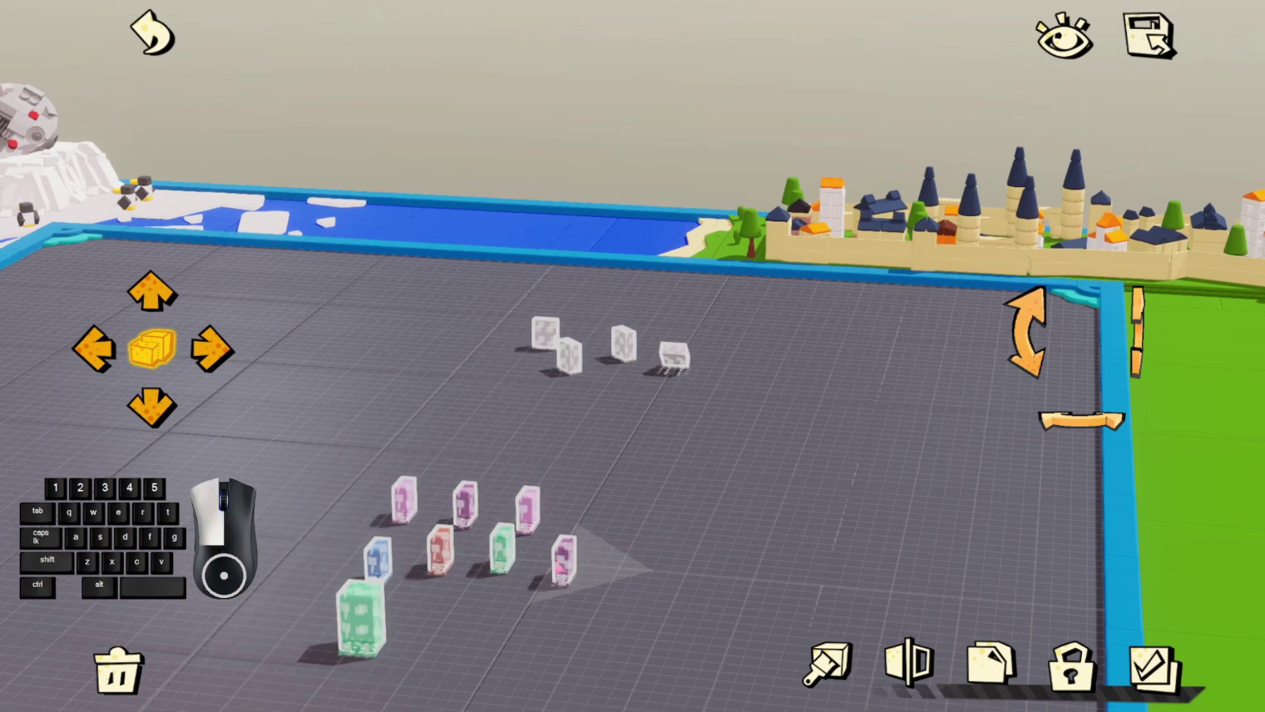
left_click(684, 546)
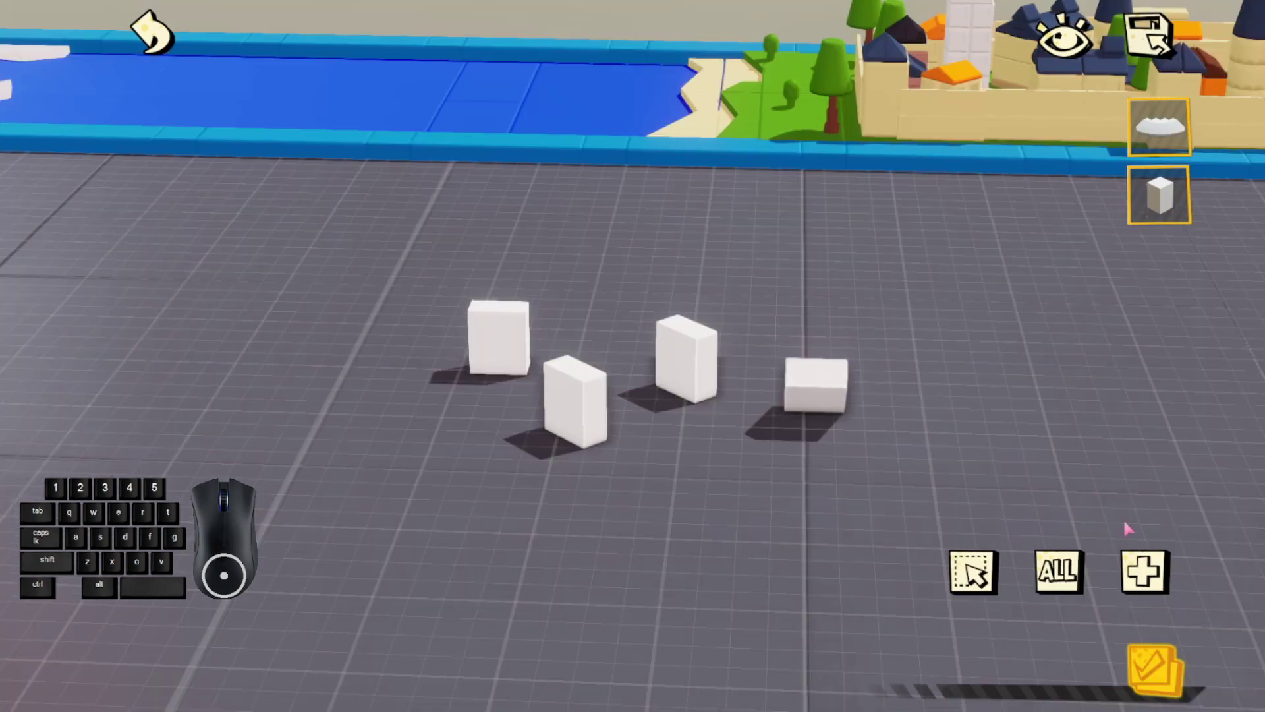
Enable additive selection and try it on the tilted white brick and an upright one
left_click(1142, 565)
left_click(769, 415)
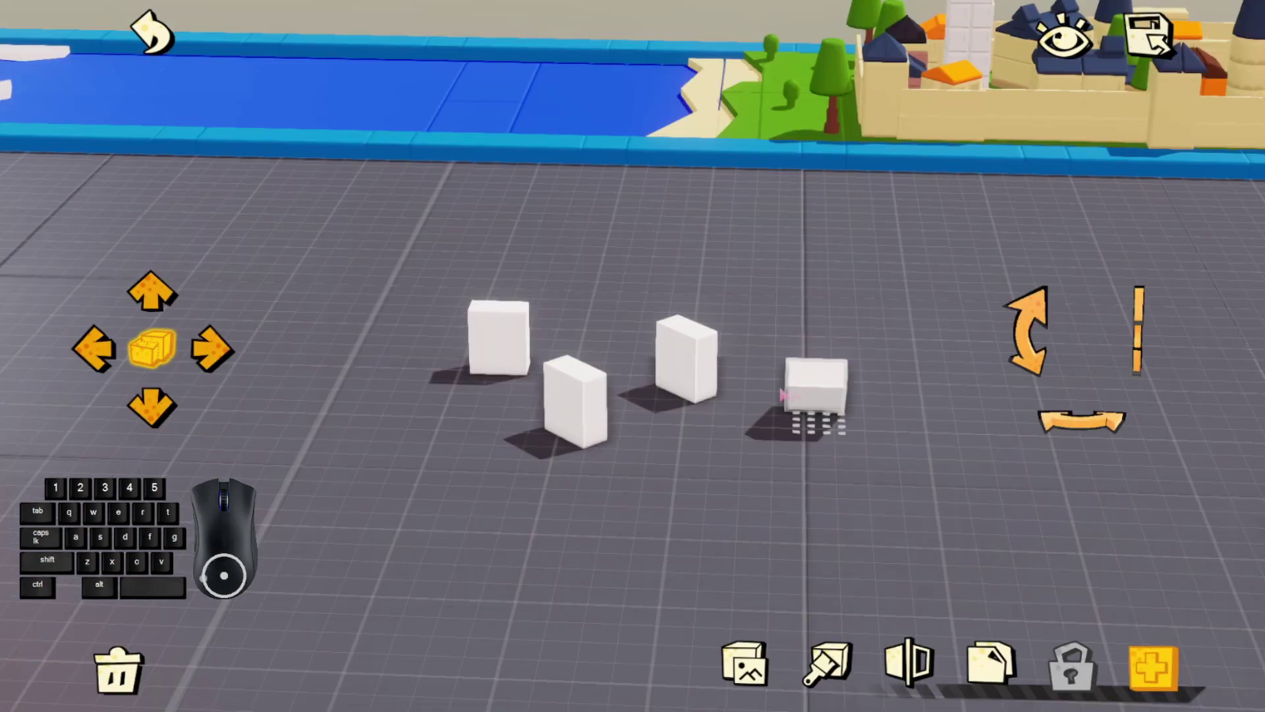
left_click(469, 341)
left_click_drag(686, 456, 623, 337)
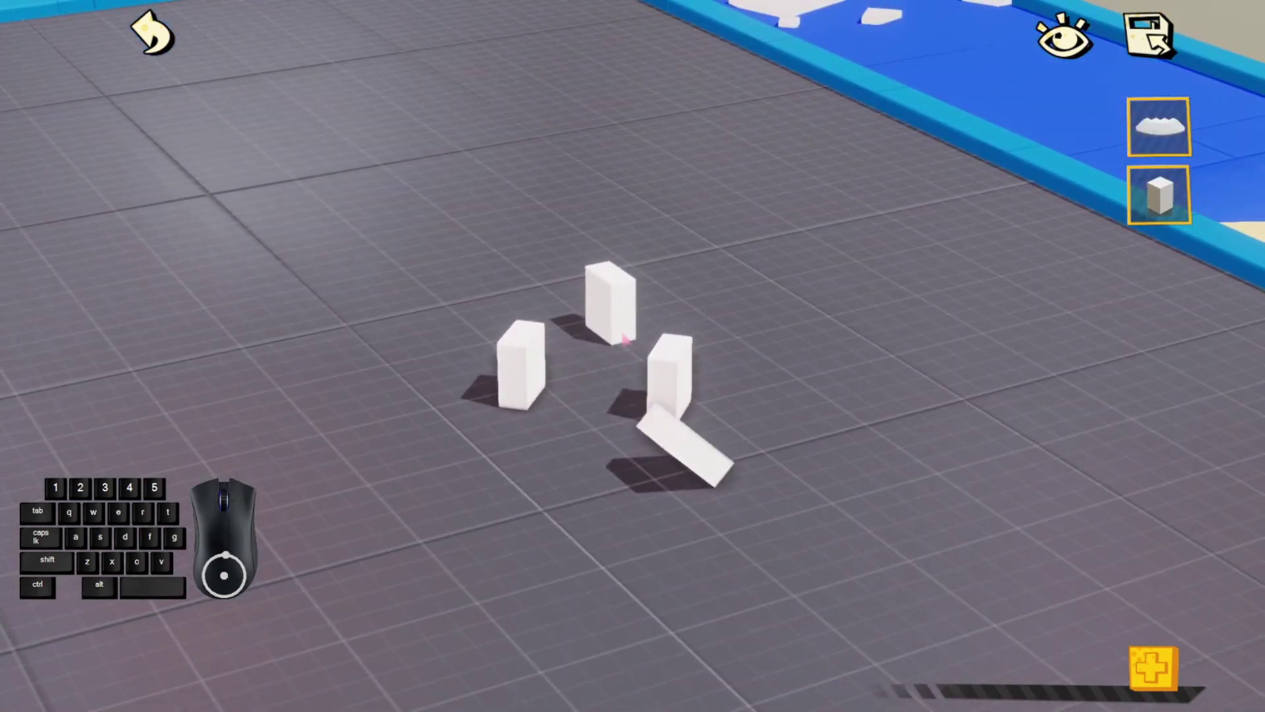
Add the three upright white bricks to one selection and move them together slightly across the floor
left_click(622, 335)
left_click(531, 371)
left_click(680, 416)
left_click_drag(670, 386, 684, 416)
Remove the upright brick nearest the tilted one from the selection and move the other two away from it
left_click(653, 372)
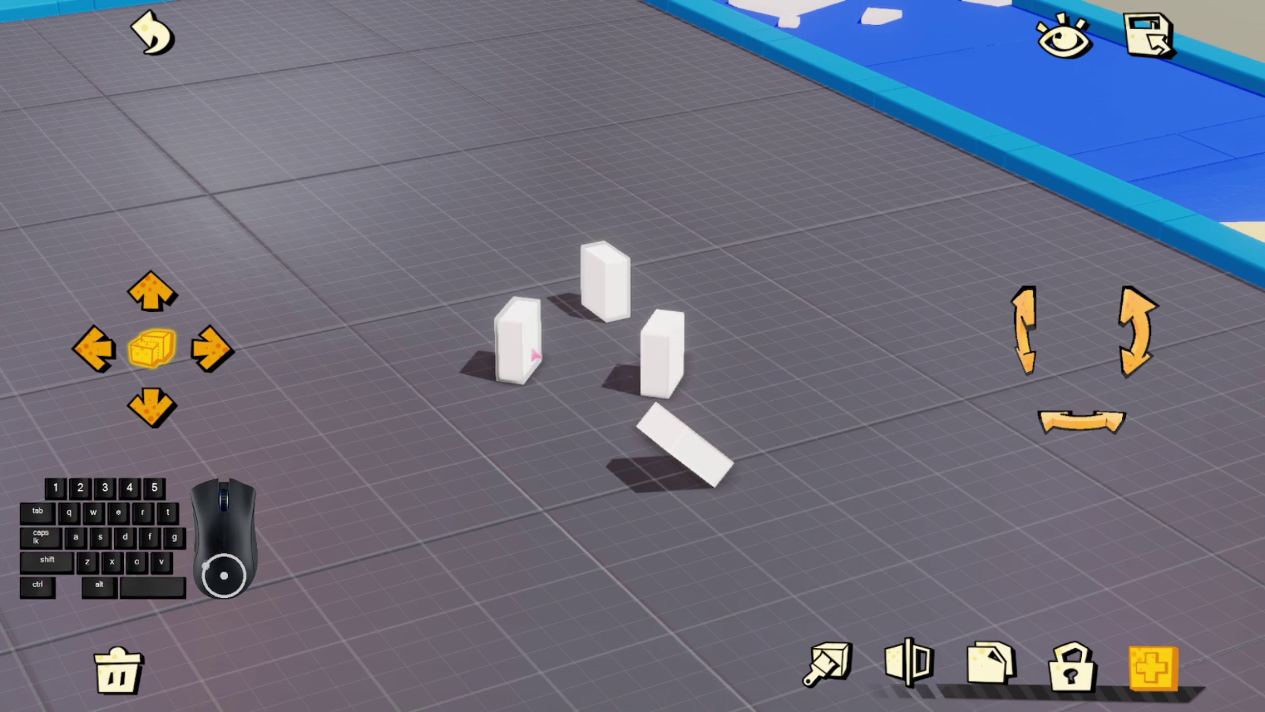
left_click_drag(531, 350, 475, 354)
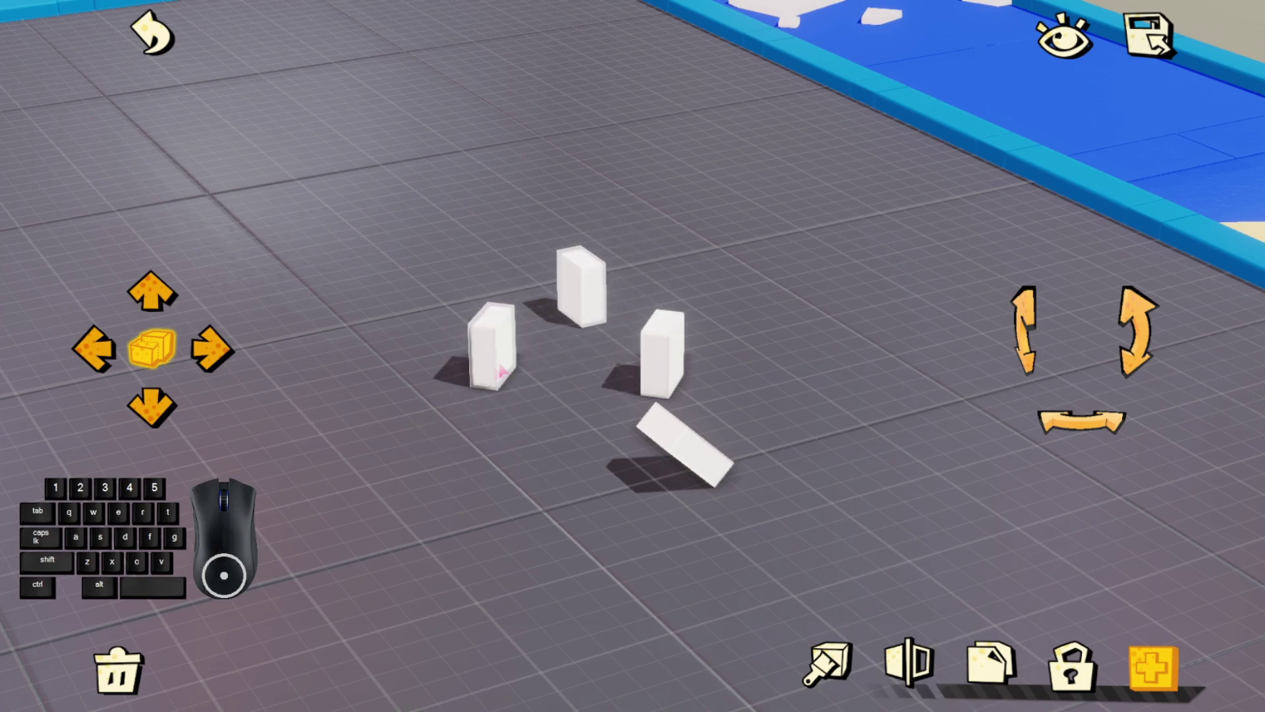
left_click_drag(593, 291, 572, 309)
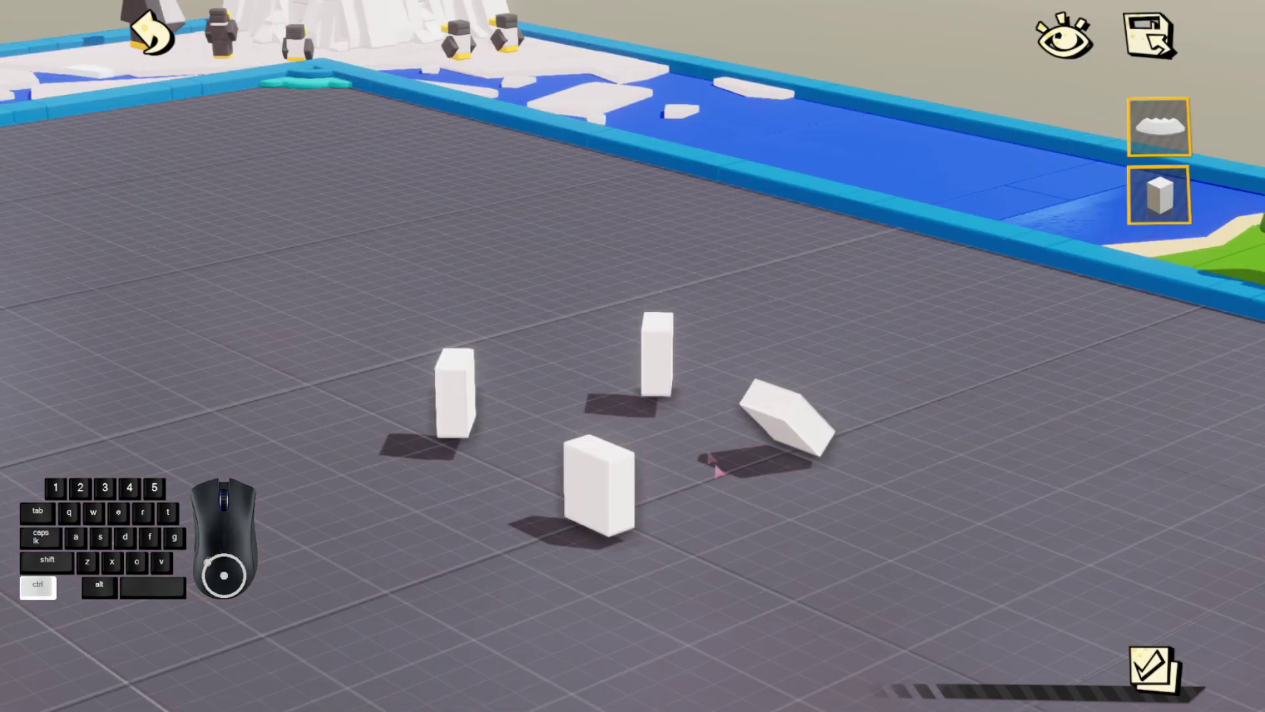
Pick the four white bricks one after another into a multi-selection, move them together, and deselect them
left_click(658, 370, "ctrl")
left_click(470, 396, "ctrl")
left_click(587, 487, "ctrl")
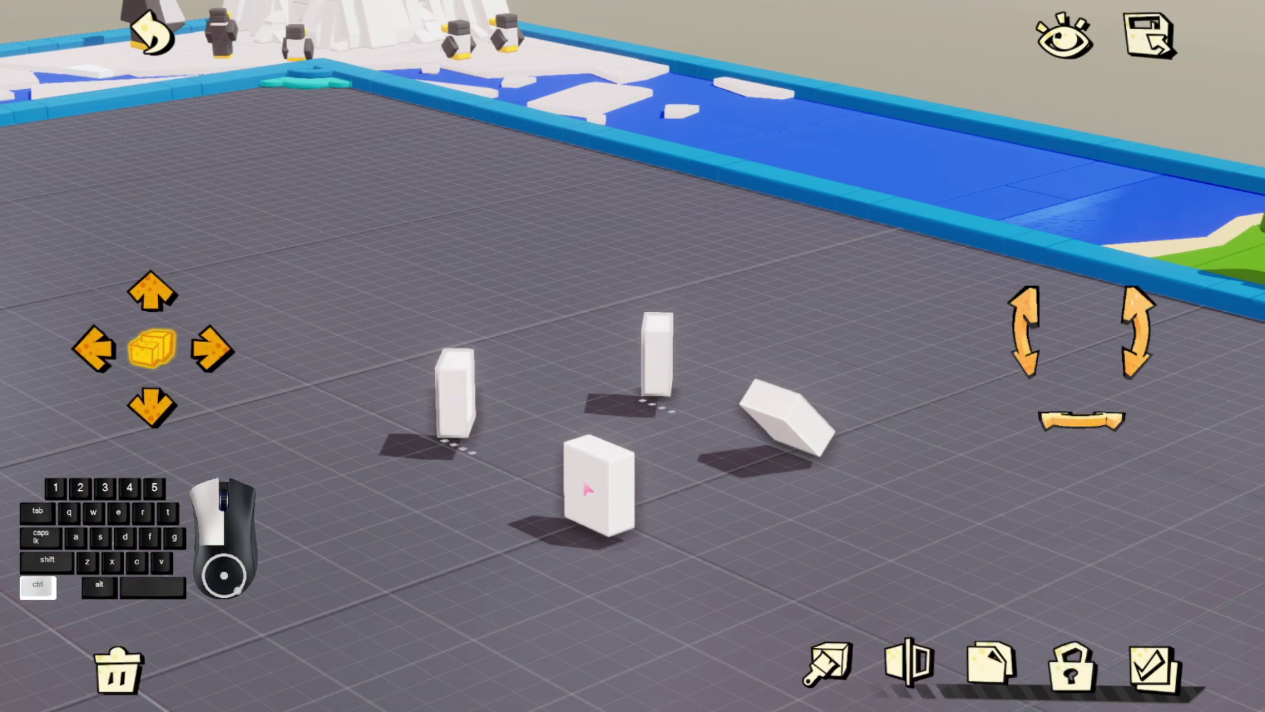
left_click(786, 422, "ctrl")
left_click_drag(660, 372, 739, 361)
left_click(996, 576)
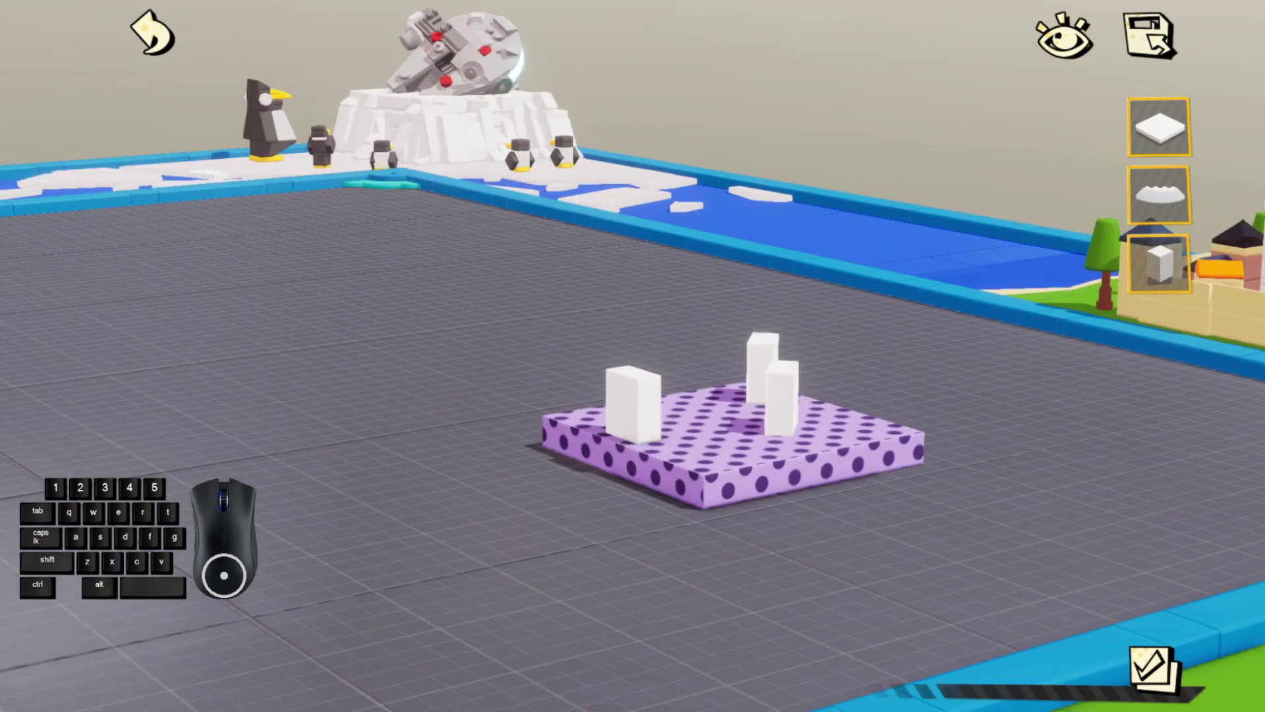
Select the whole locked group through its front brick and through its polka-dot base, clearing the selection each time
left_click(463, 514)
left_click(642, 418)
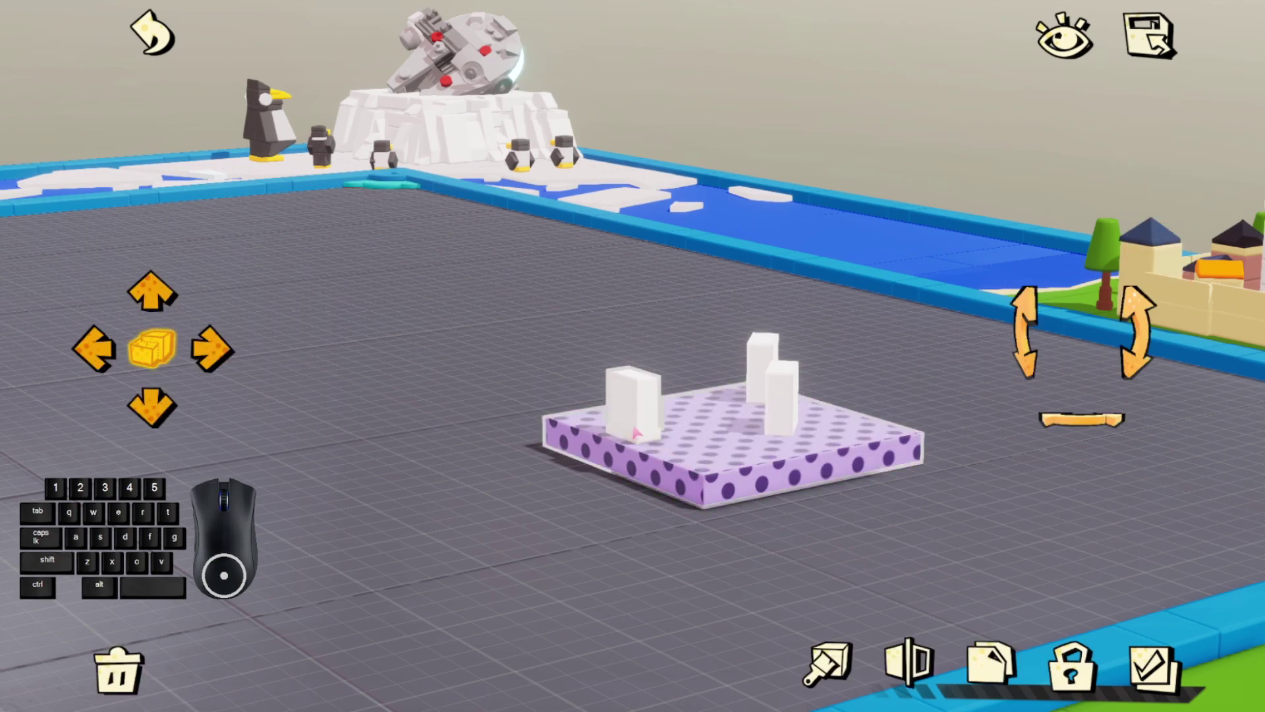
left_click(623, 509)
left_click(677, 463)
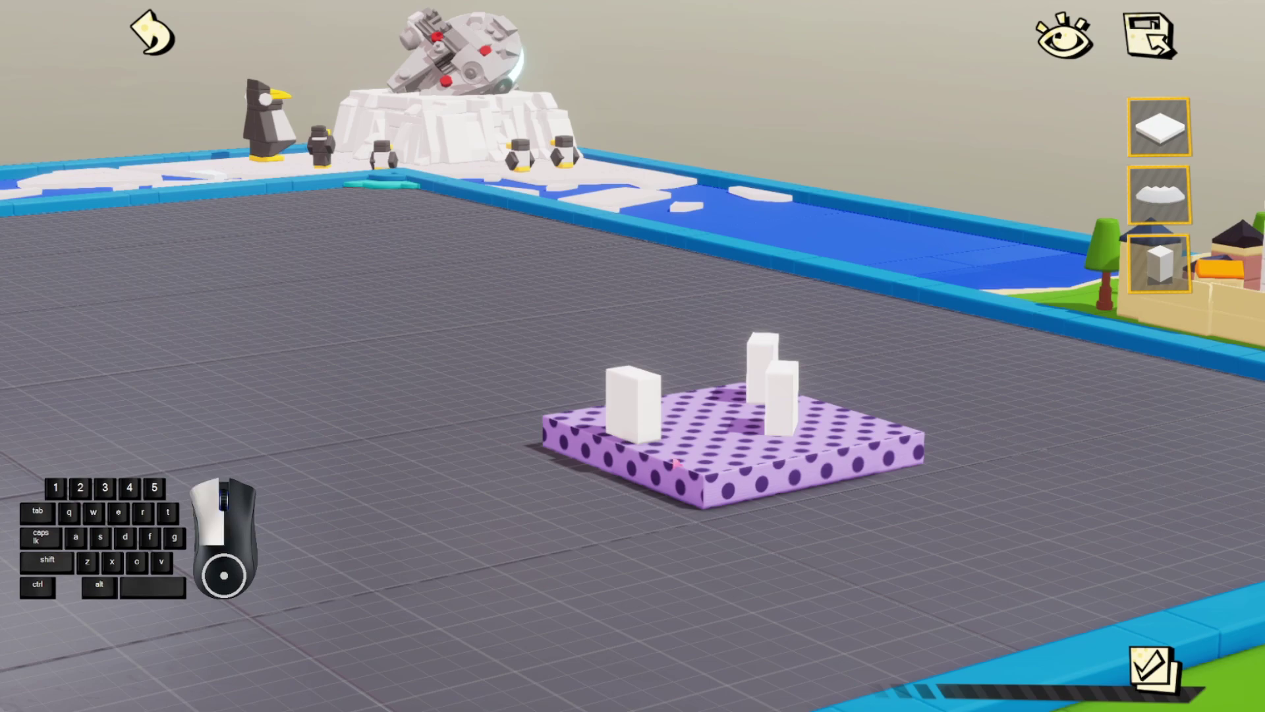
left_click(617, 495)
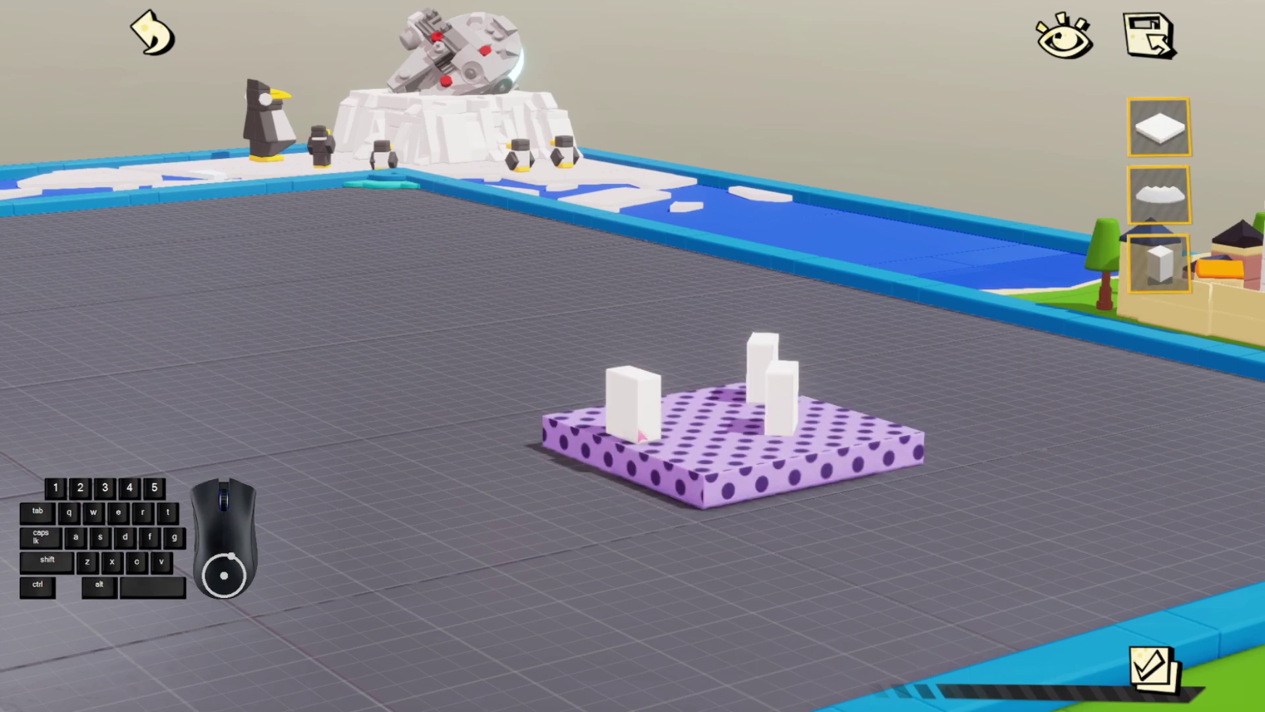
Select only the front white brick inside the locked group and give it the Marble finish
left_click(643, 429)
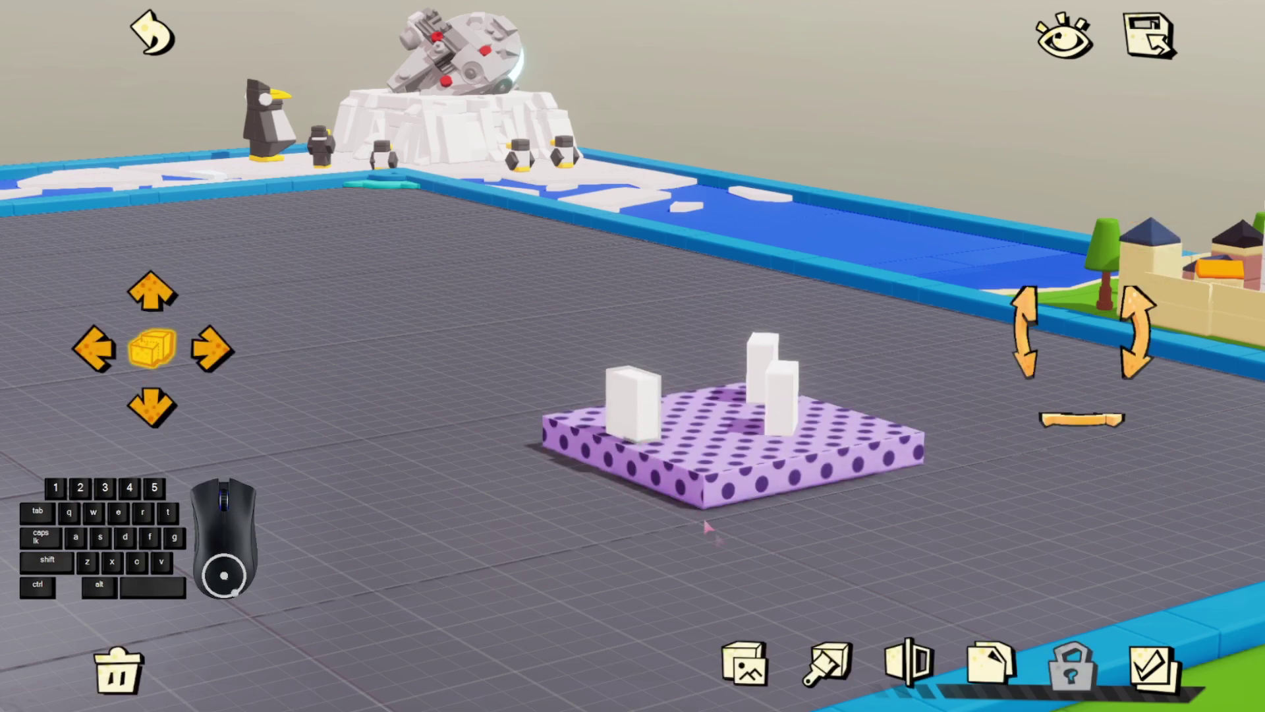
left_click(829, 662)
left_click(97, 396)
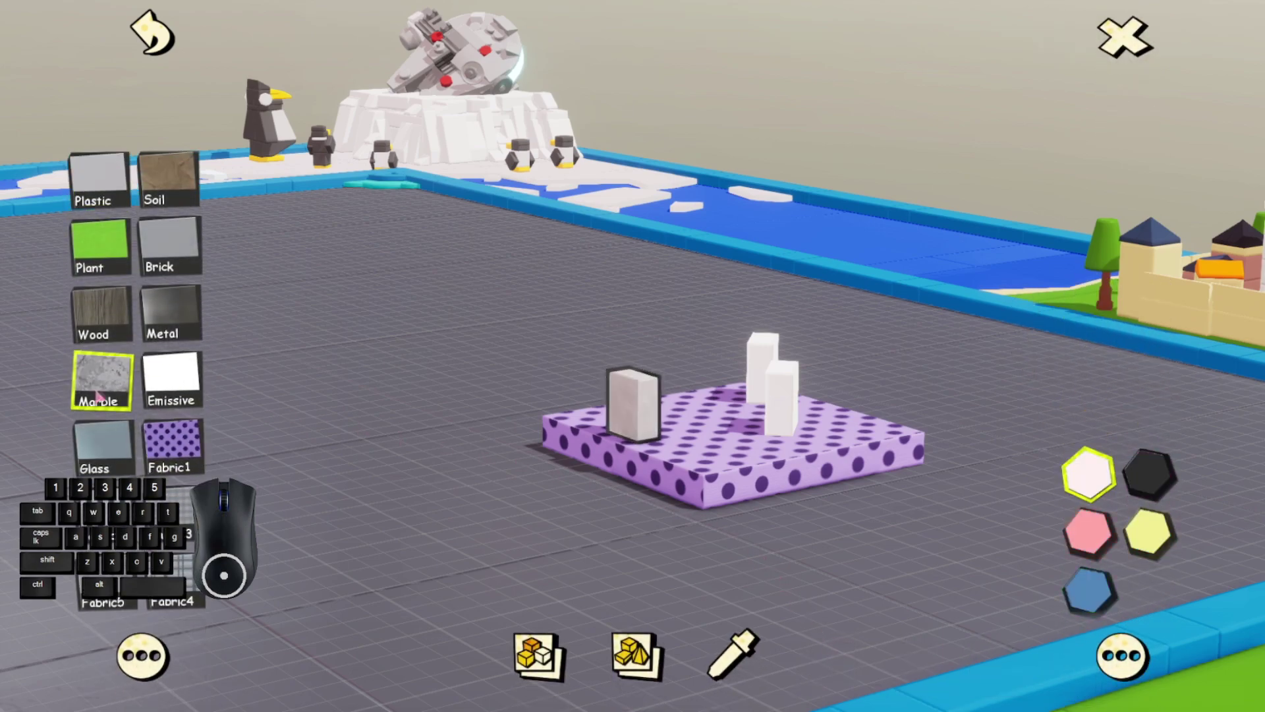
left_click(633, 547)
Select the whole locked group, including the polka-dot base, and give it the Metal finish
left_click(644, 464)
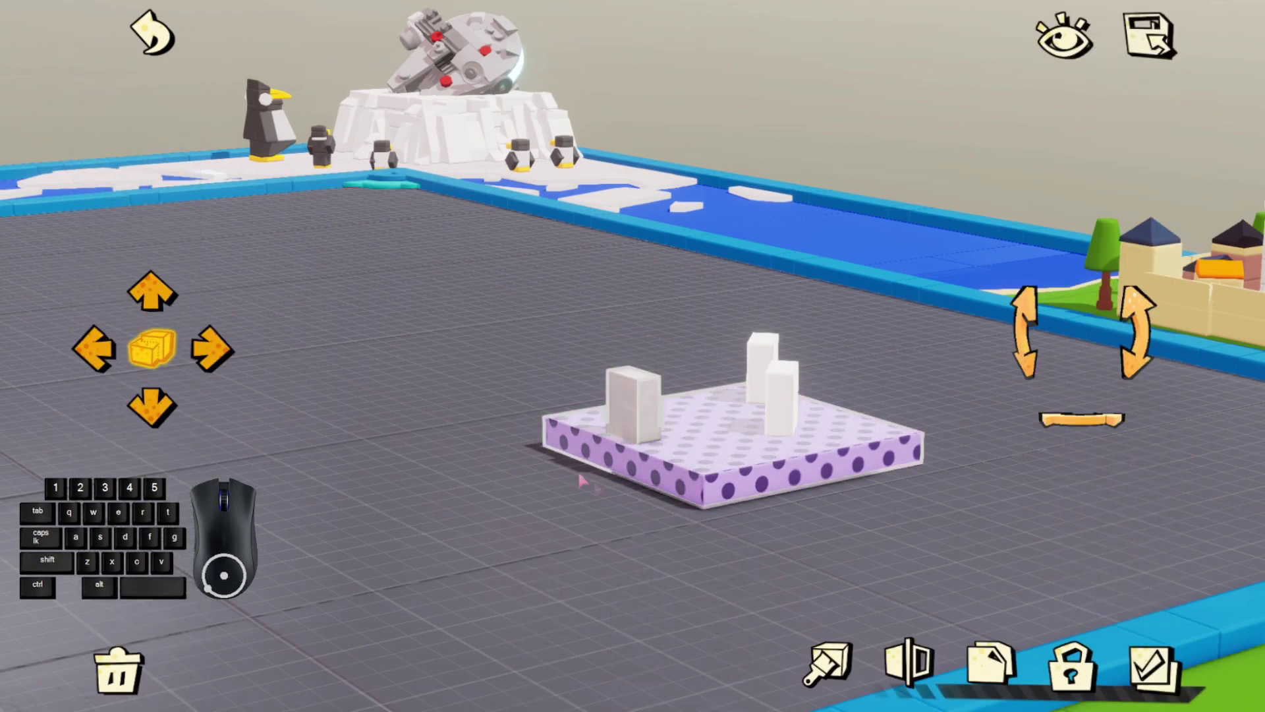
left_click(828, 662)
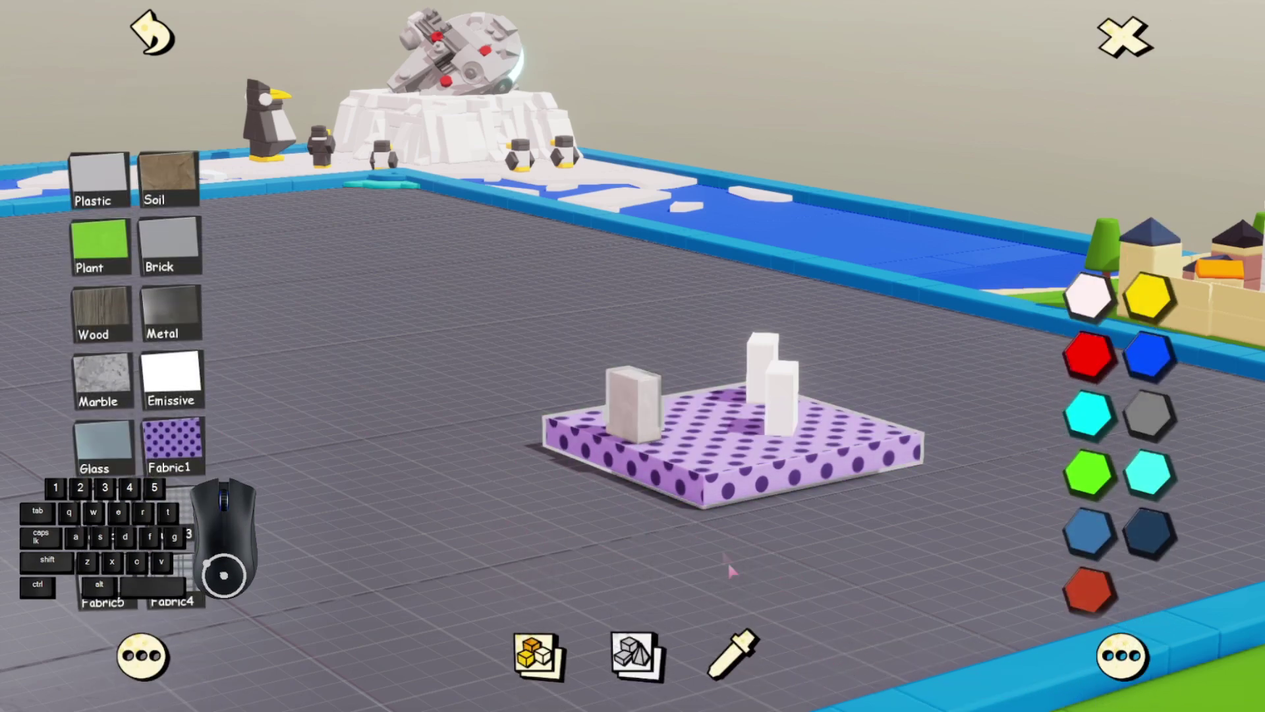
left_click(177, 322)
left_click(601, 527)
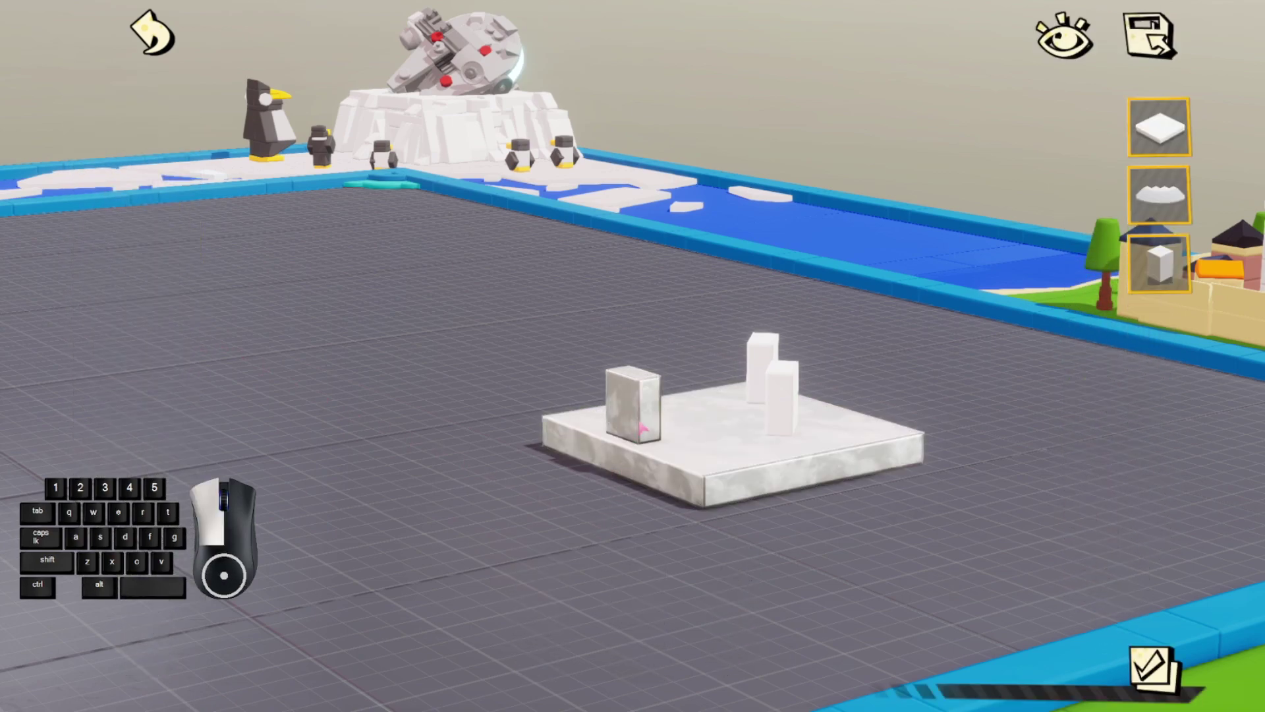
Select only the front metal brick inside the group and paint it blue
left_click(640, 428)
left_click(828, 663)
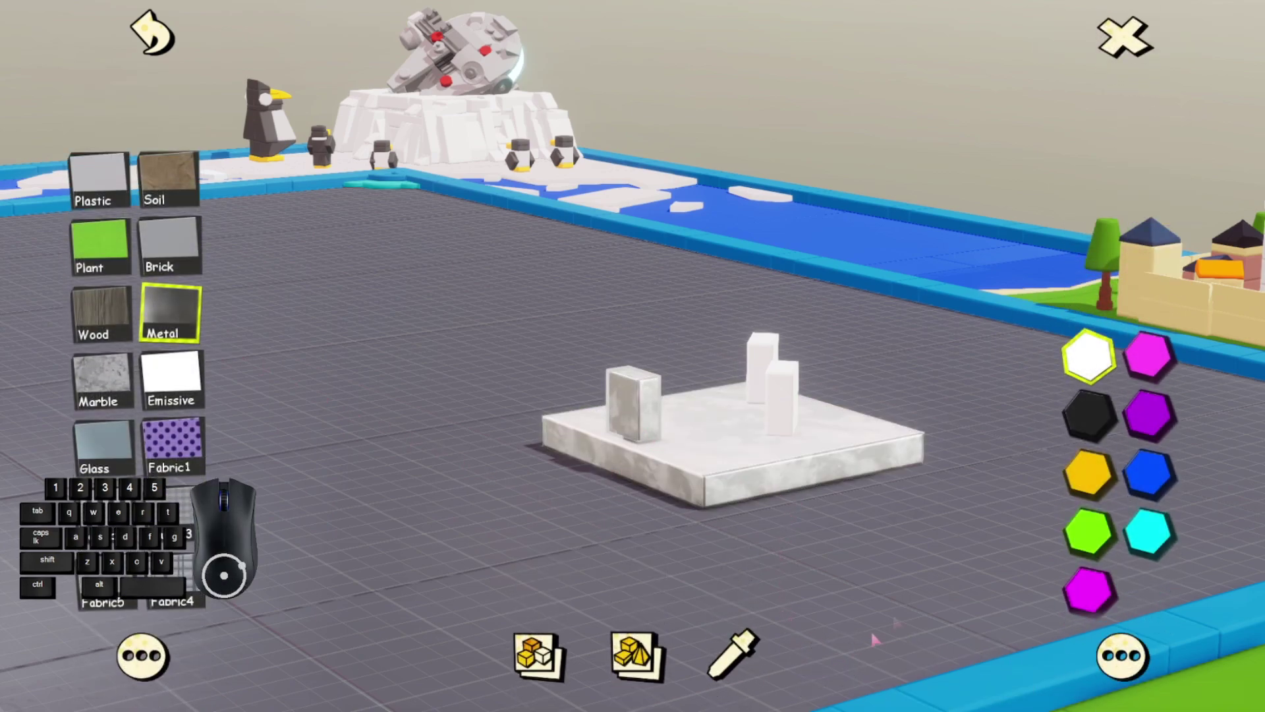
left_click(1148, 475)
left_click(848, 560)
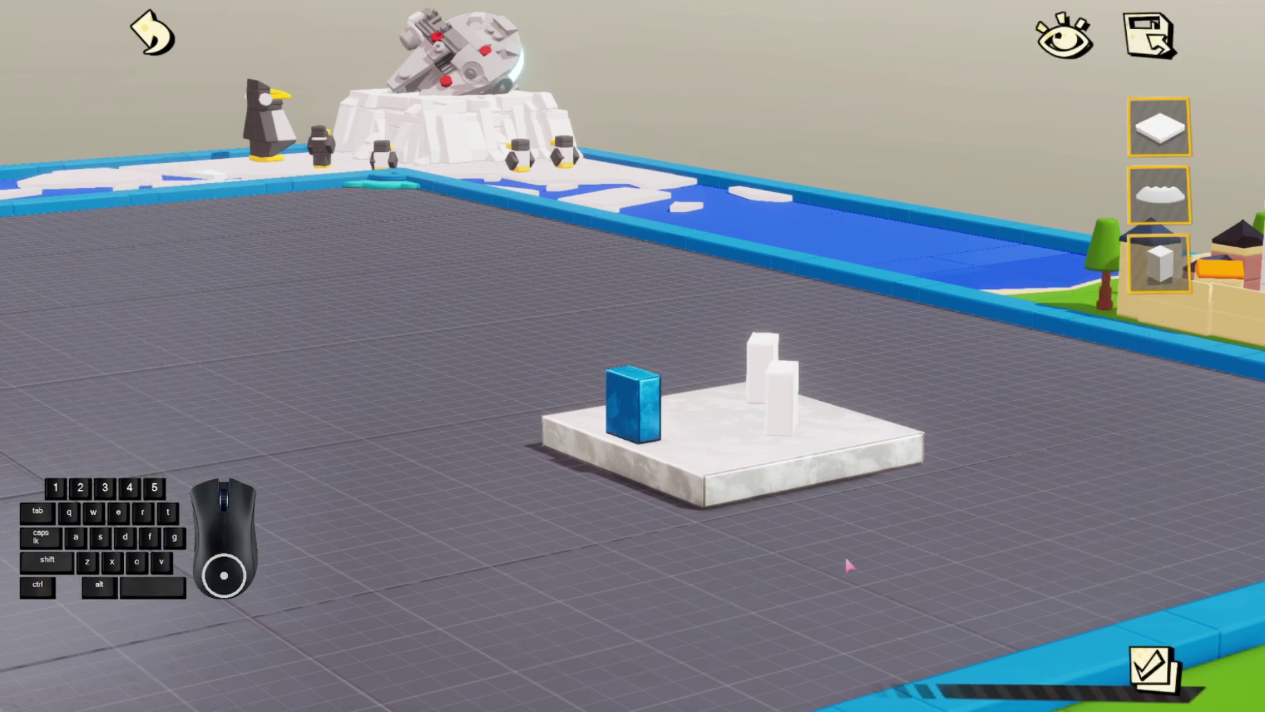
Undo the blue paint on the front brick and the Metal finish on the group
left_click_drag(845, 559, 696, 604)
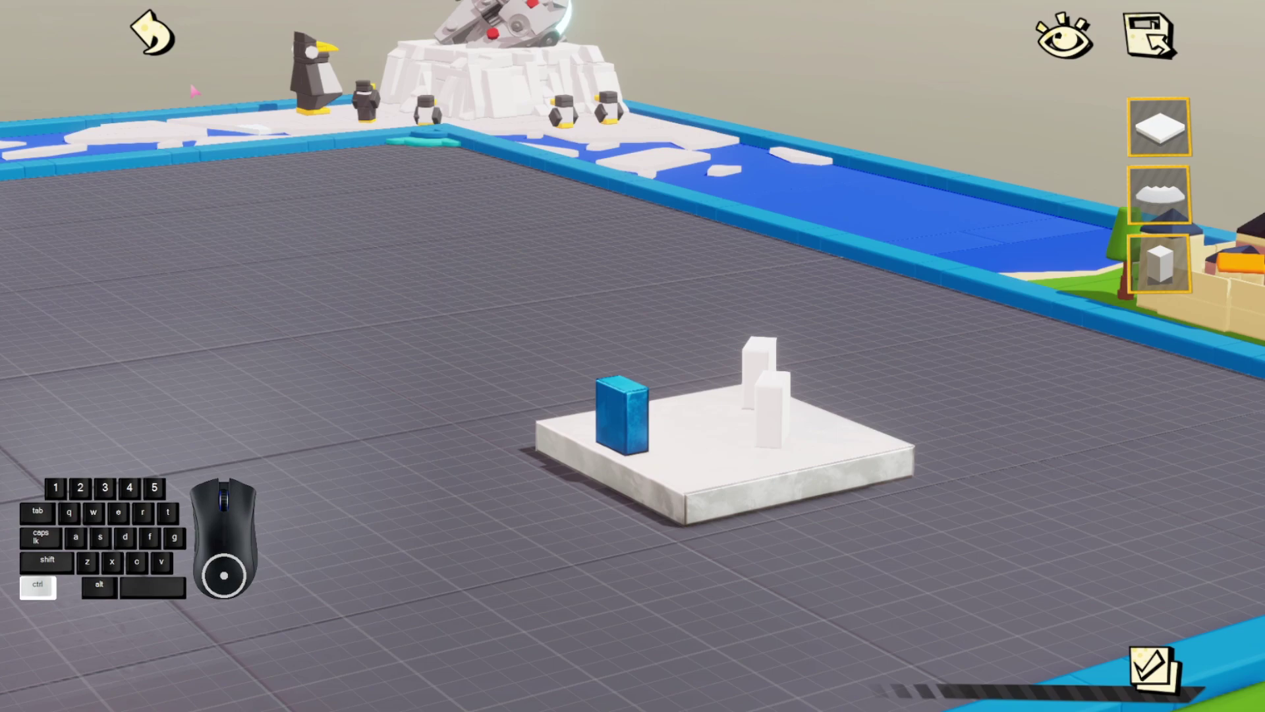
key("ctrl+z")
key("ctrl+z")
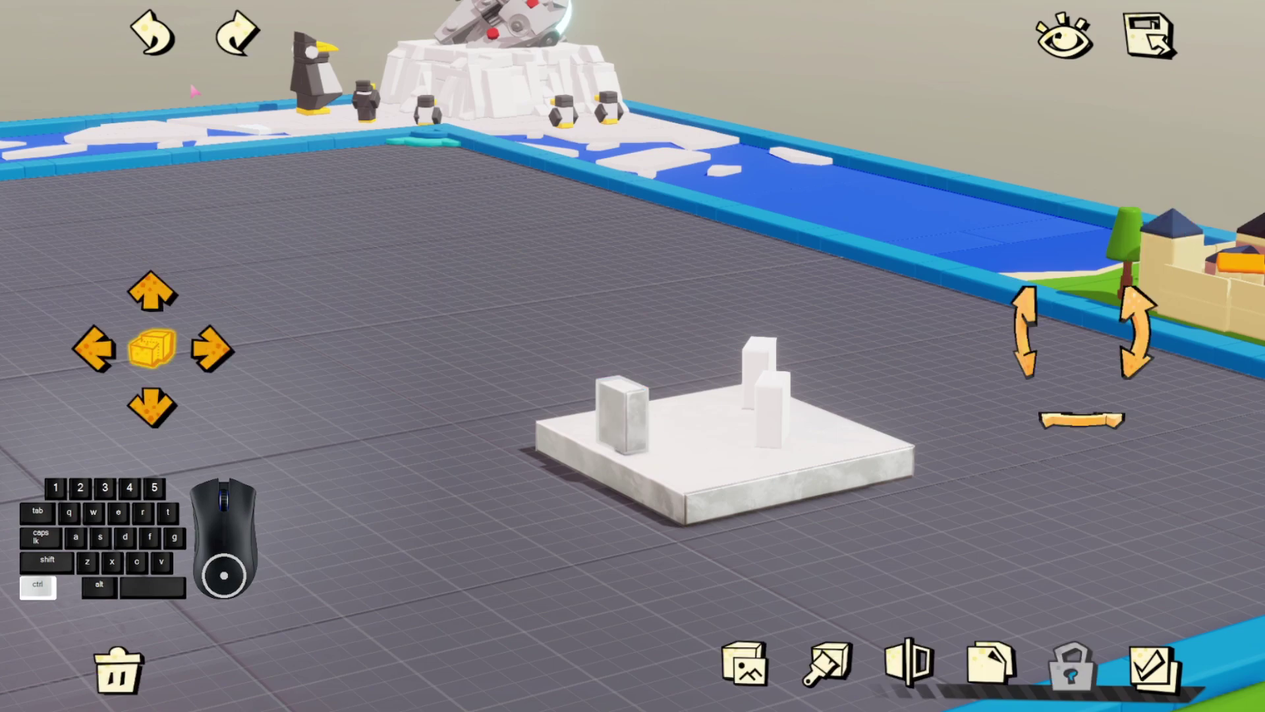
key("ctrl+z")
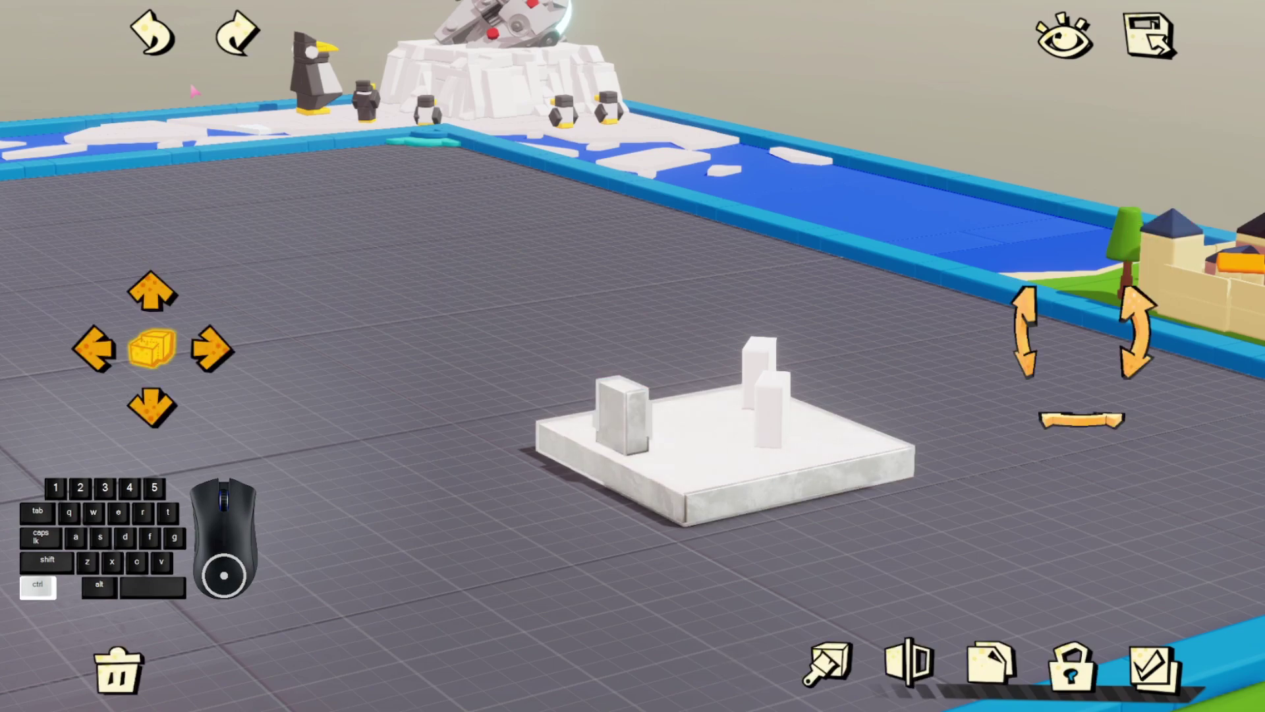
key("ctrl+z")
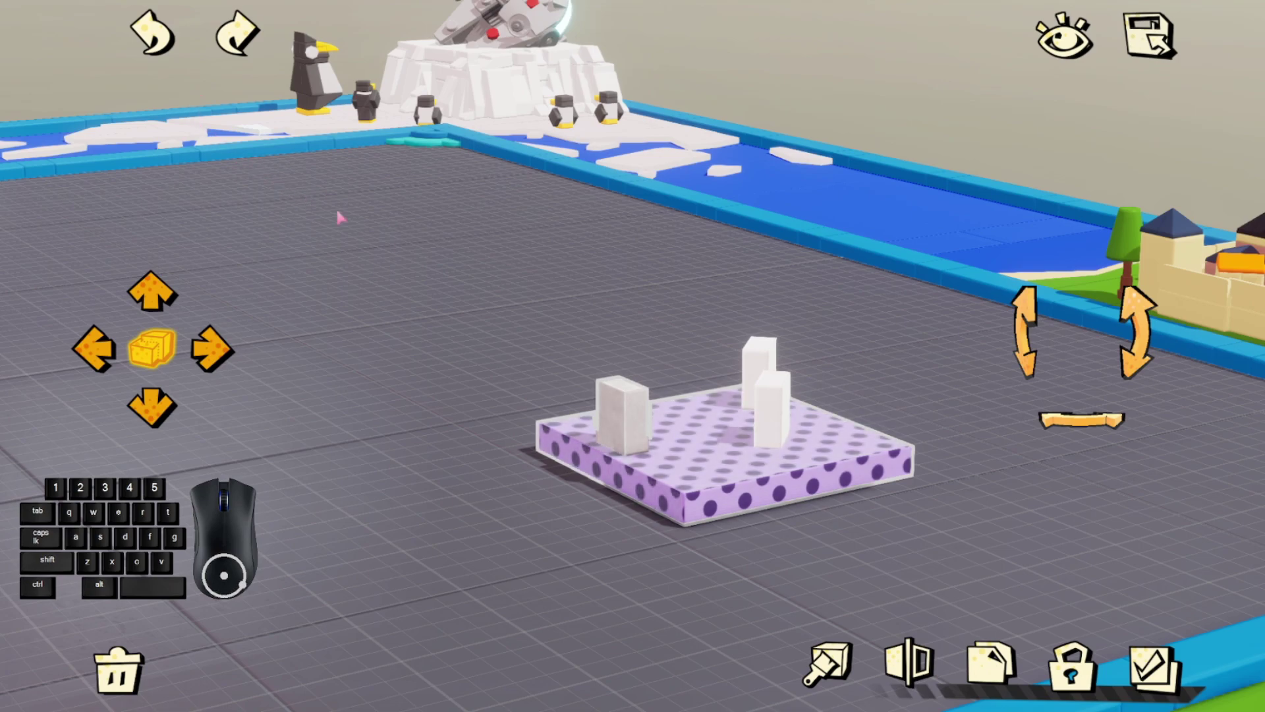
Reselect the whole locked group on the polka-dot base and undo the last action
left_click(337, 212)
left_click(580, 448)
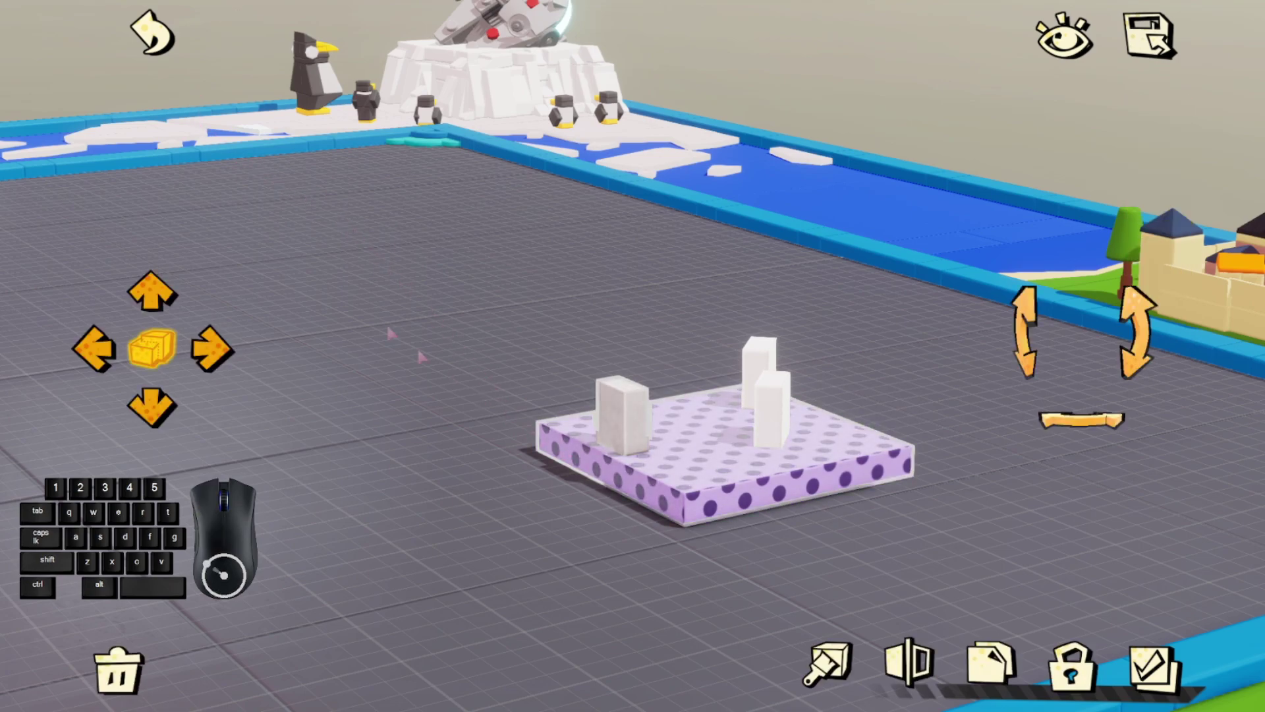
left_click(157, 48)
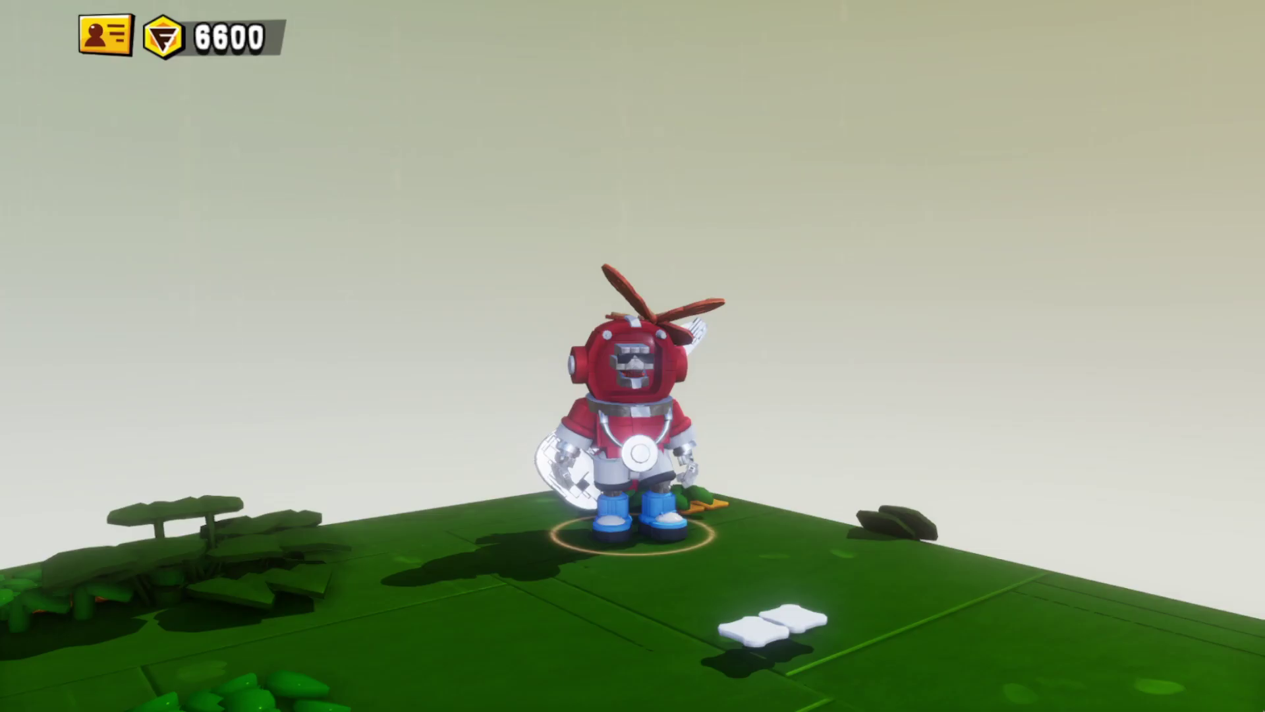